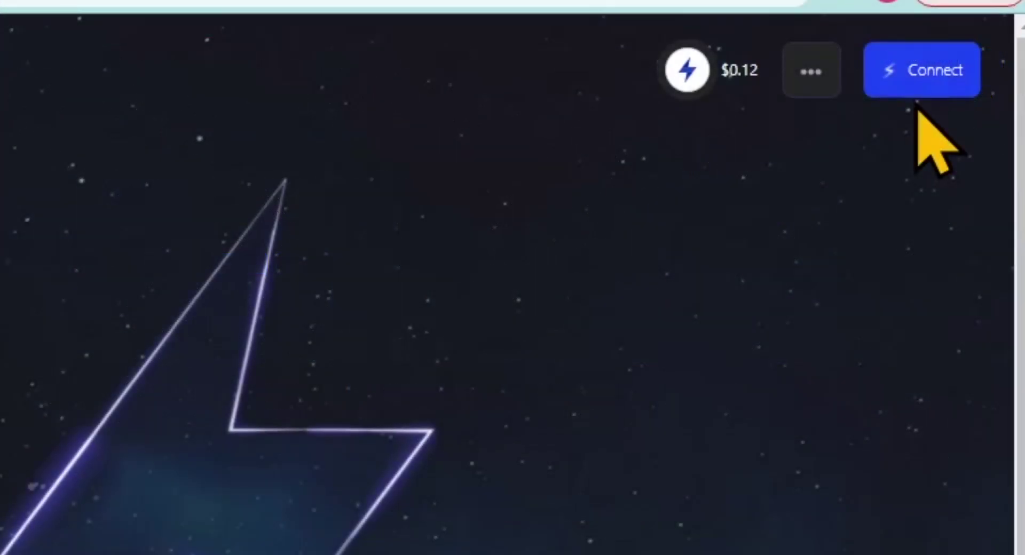
Open the wallet connection options and look at the Maiar App and Ledger login methods
left_click(914, 90)
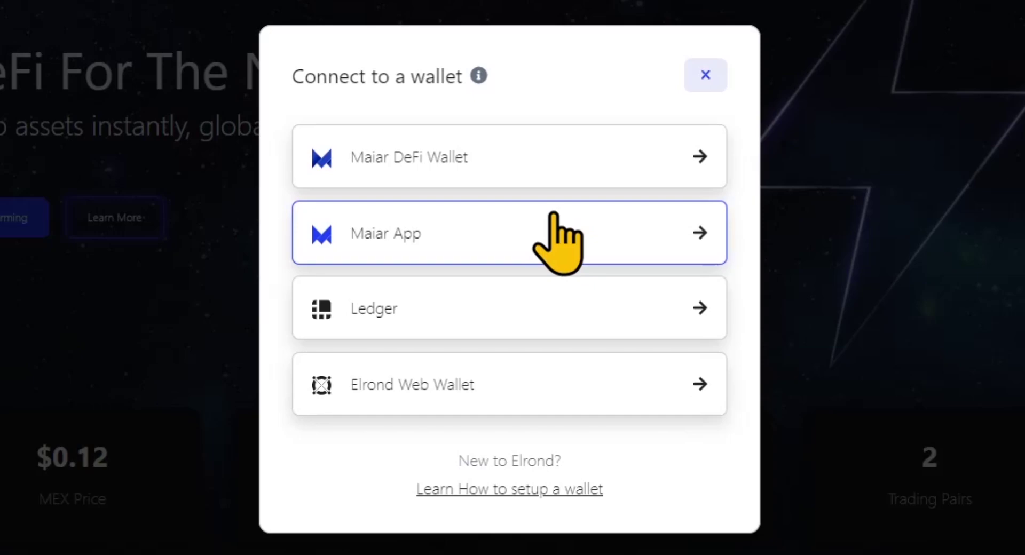
left_click(554, 215)
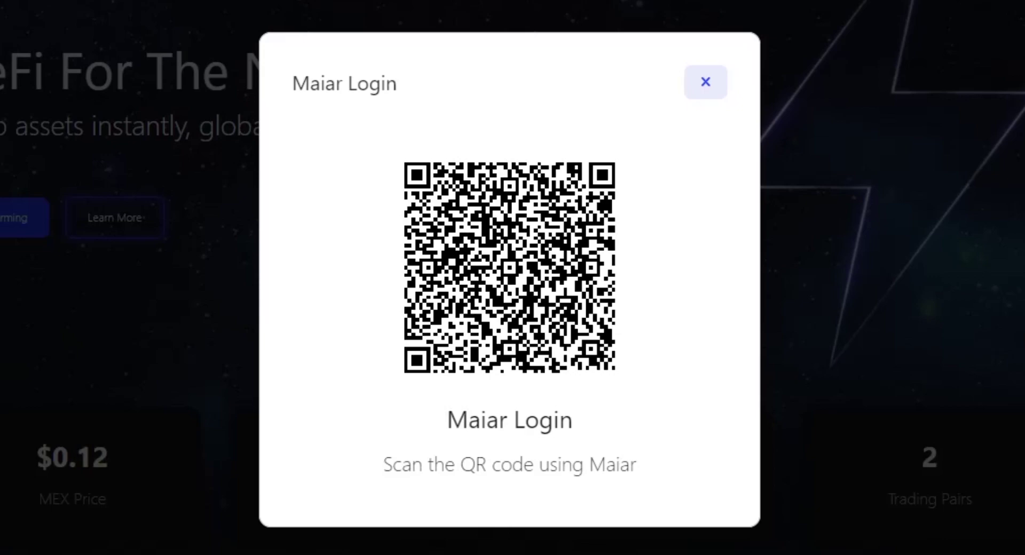
left_click(704, 93)
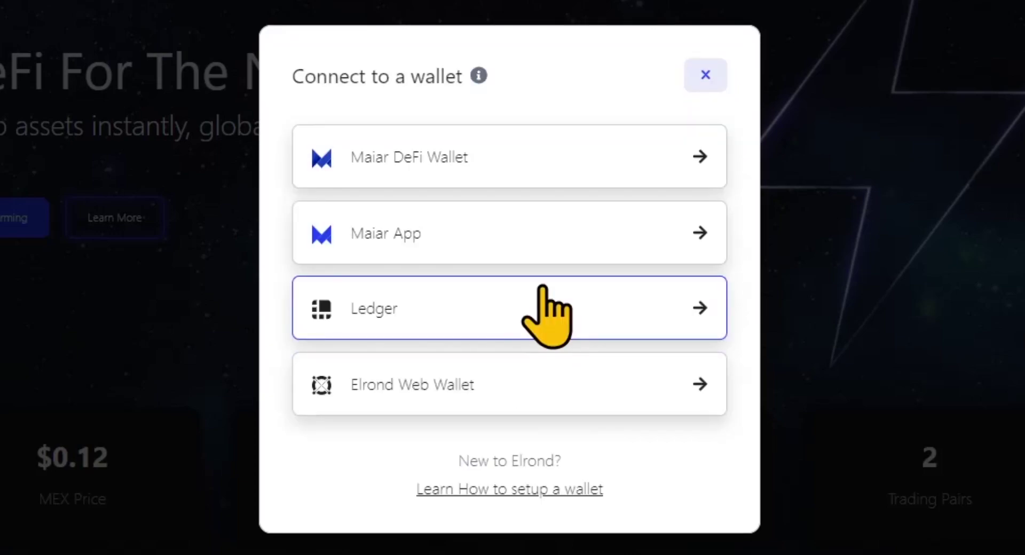
left_click(545, 315)
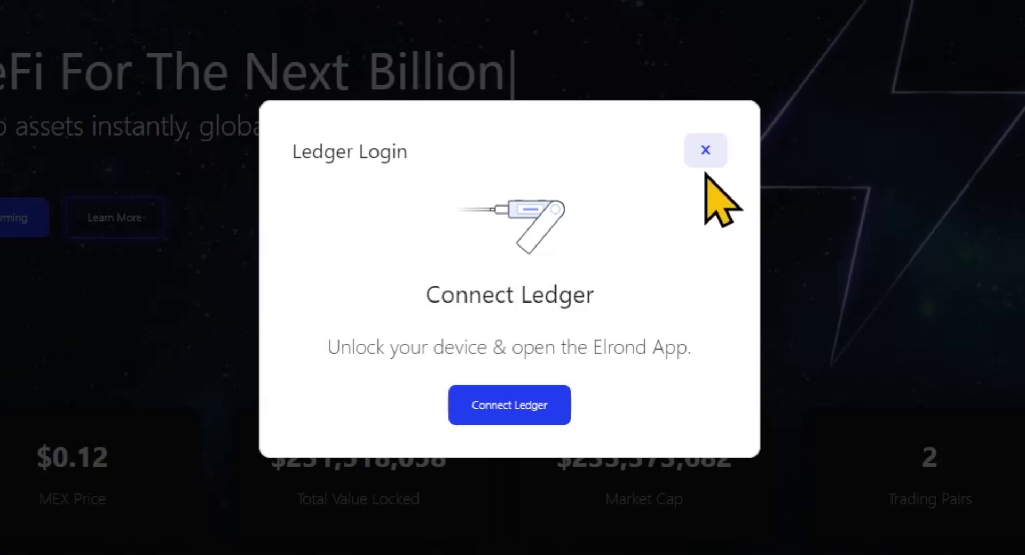
left_click(704, 155)
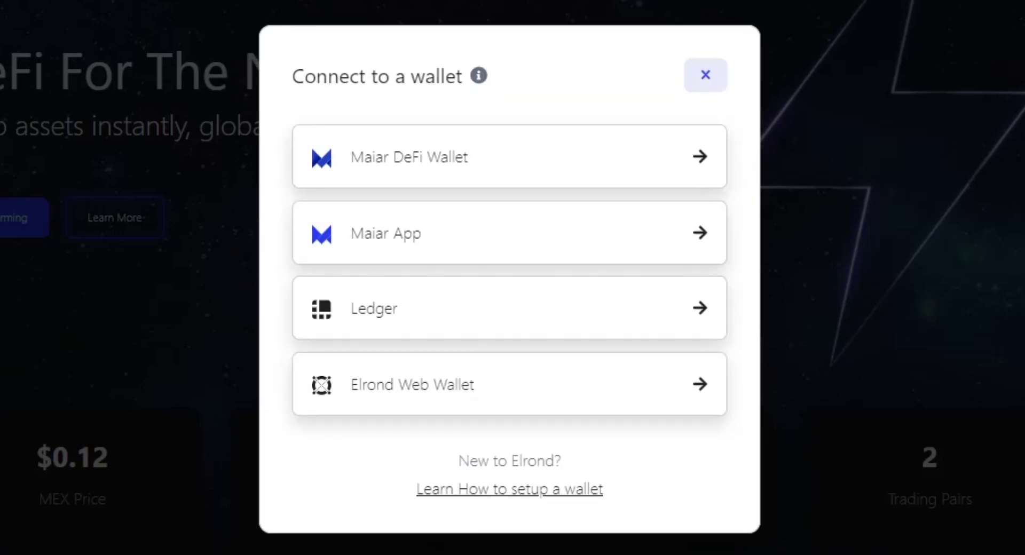
Install the Maiar DeFi Wallet extension from the Chrome Web Store and open it from the installed extensions
left_click(547, 143)
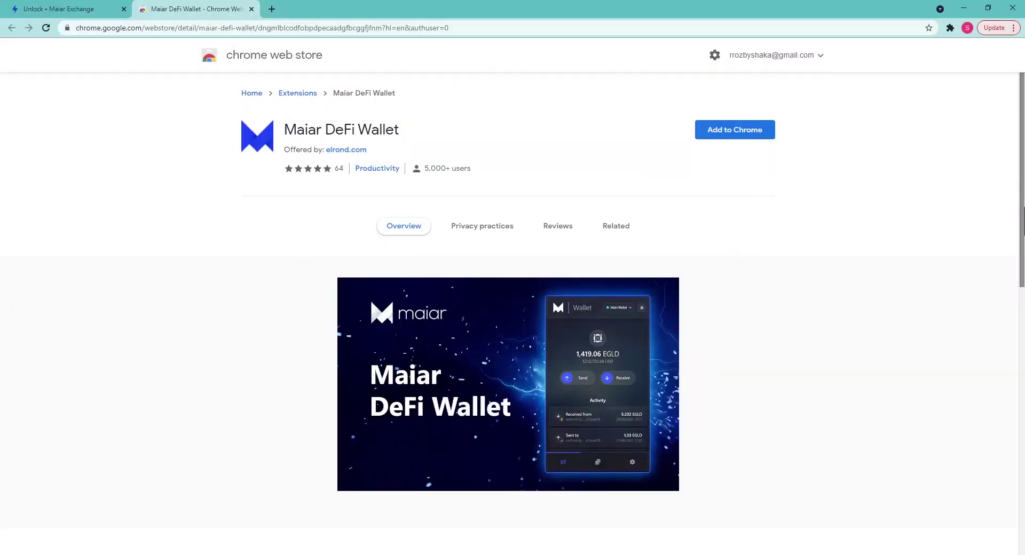
left_click(734, 137)
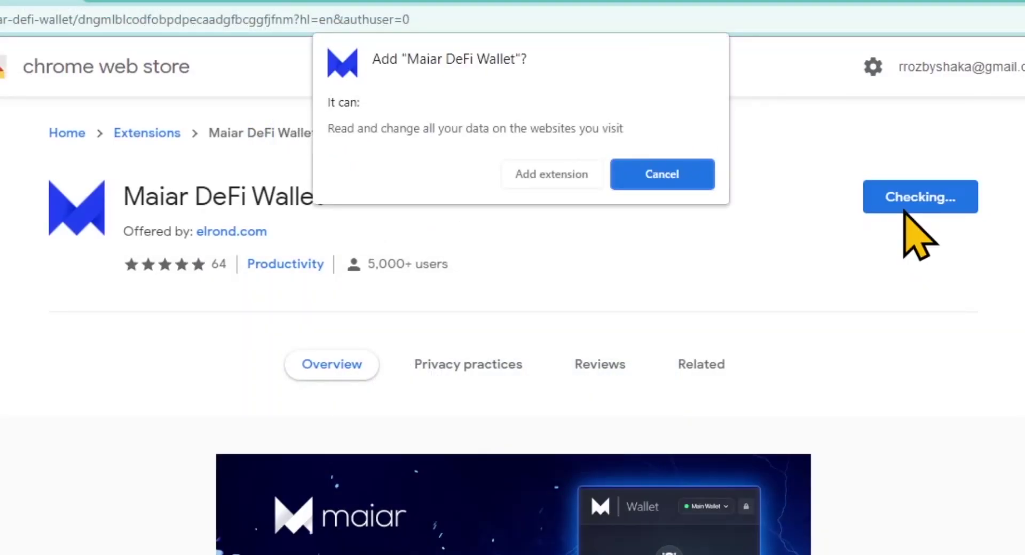
left_click(566, 181)
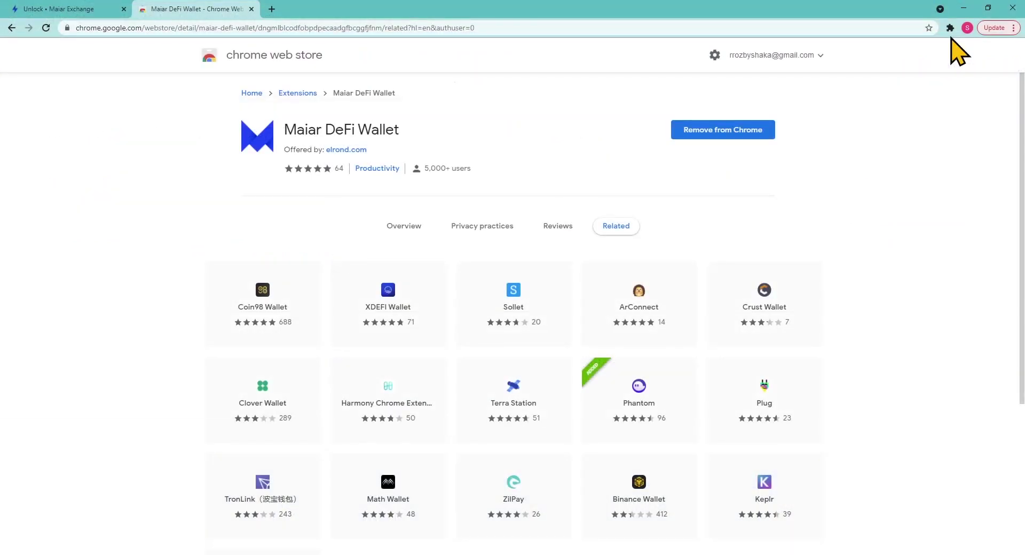
left_click(950, 28)
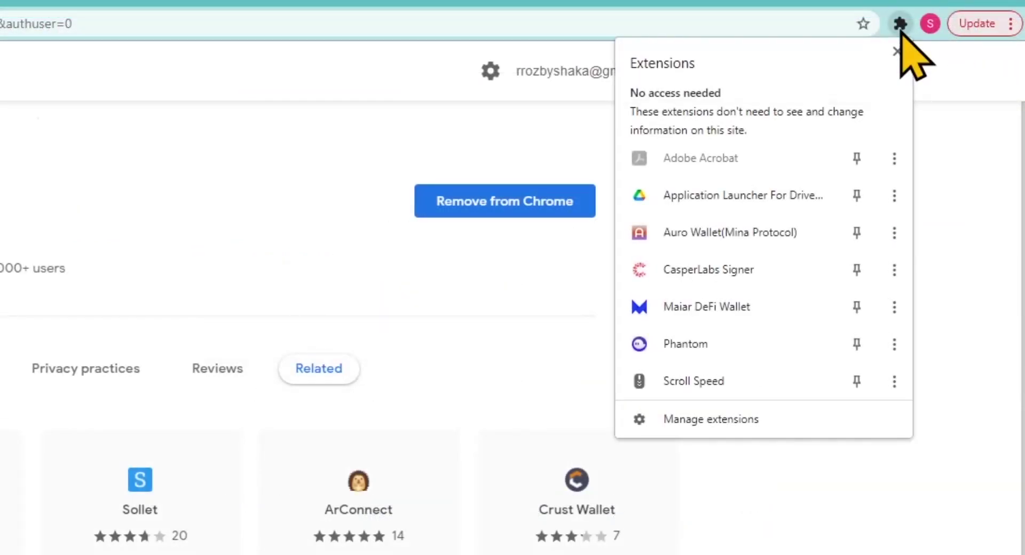
left_click(802, 306)
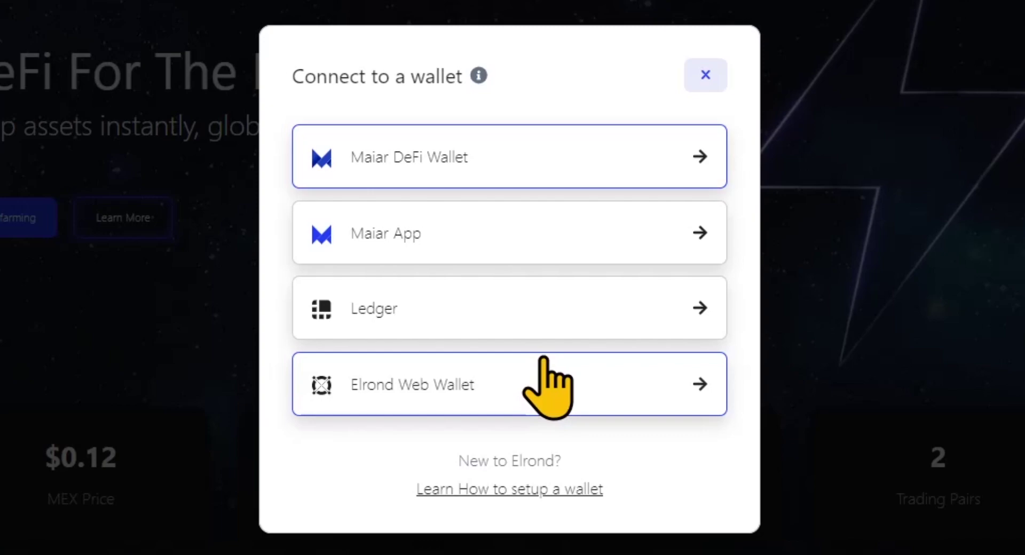
Connect to the exchange with the Elrond Web Wallet by entering the keystore password and accessing the wallet
left_click(544, 360)
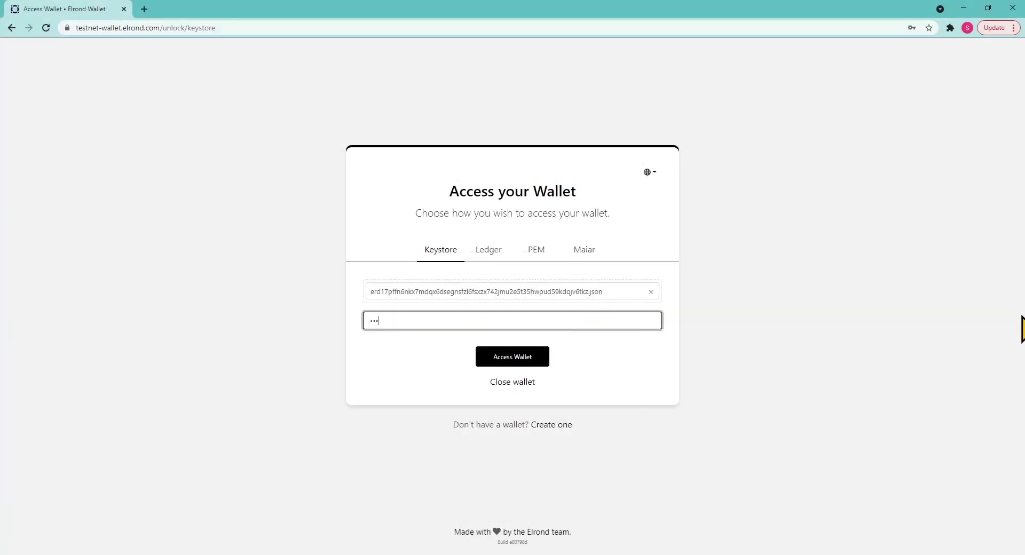
type("********")
type("********")
left_click(510, 366)
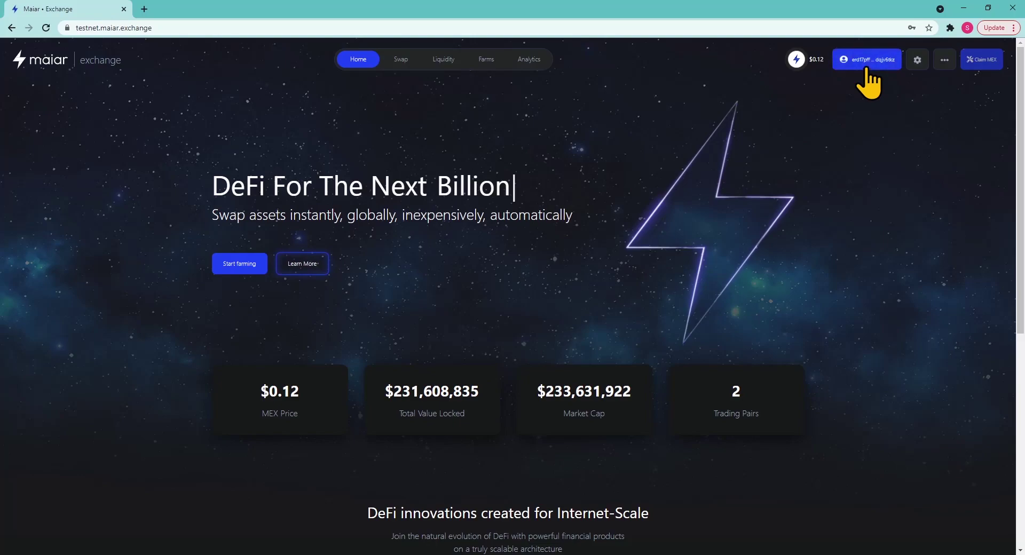
Review the connected wallet's account details and balances, and look through the exchange's home page
left_click(666, 68)
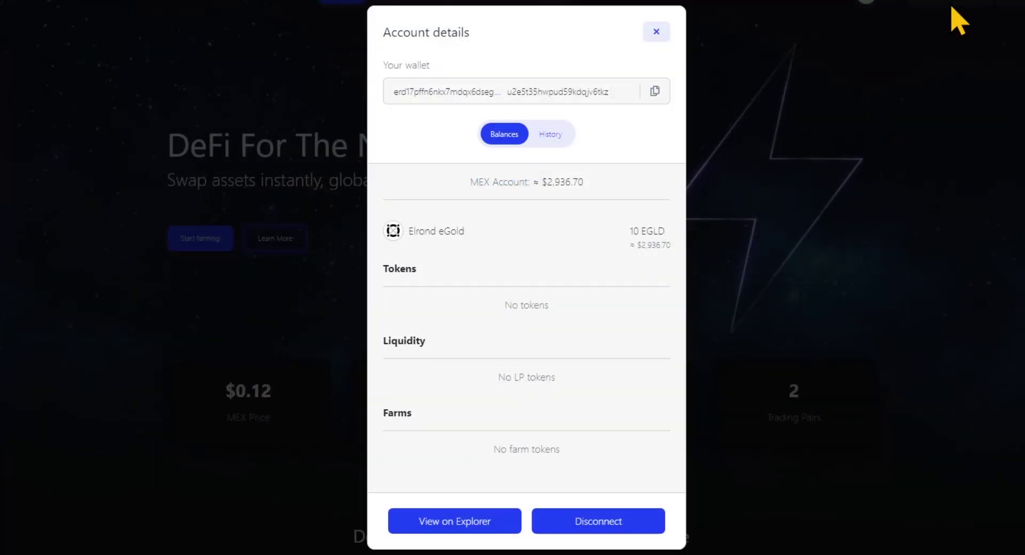
left_click(656, 32)
scroll(512, 299, "down", 3)
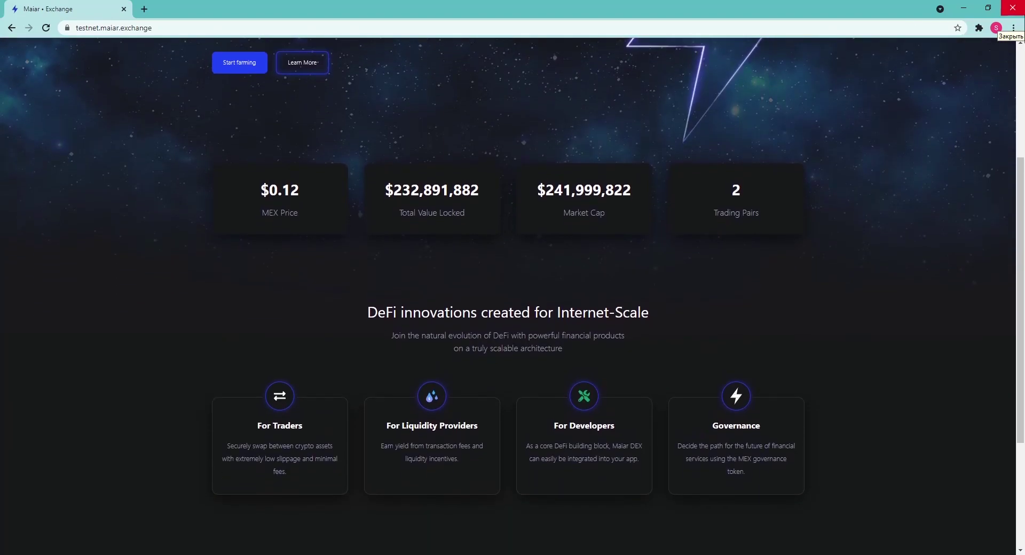
scroll(512, 299, "down", 5)
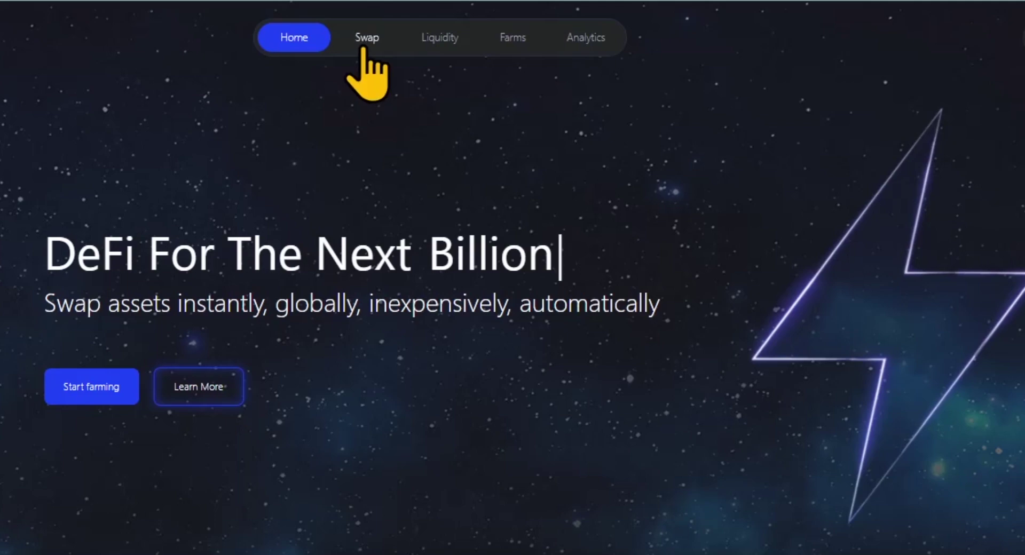
Set up a swap of 2 EGLD to BUSD on the Swap page with 0.5% slippage
left_click(366, 38)
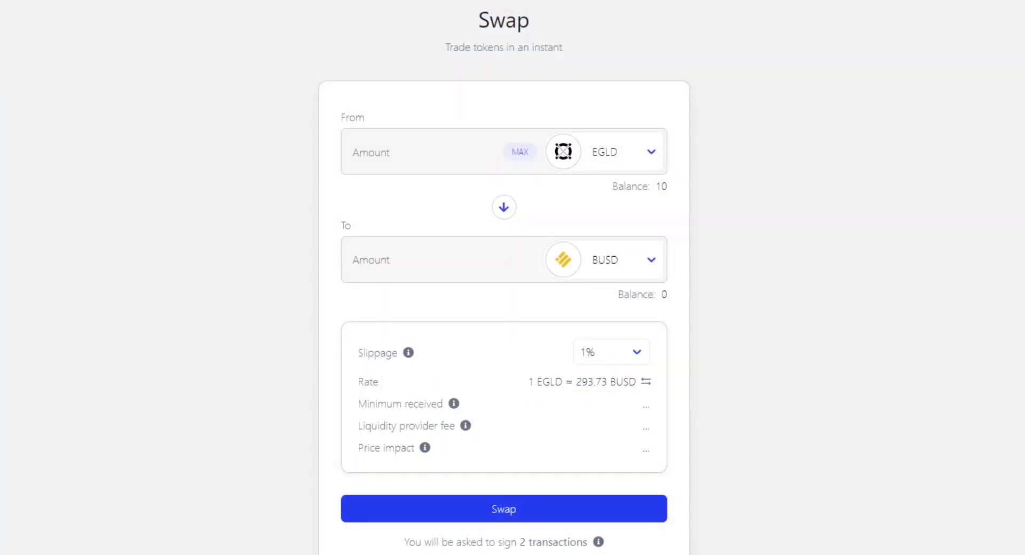
left_click(317, 90)
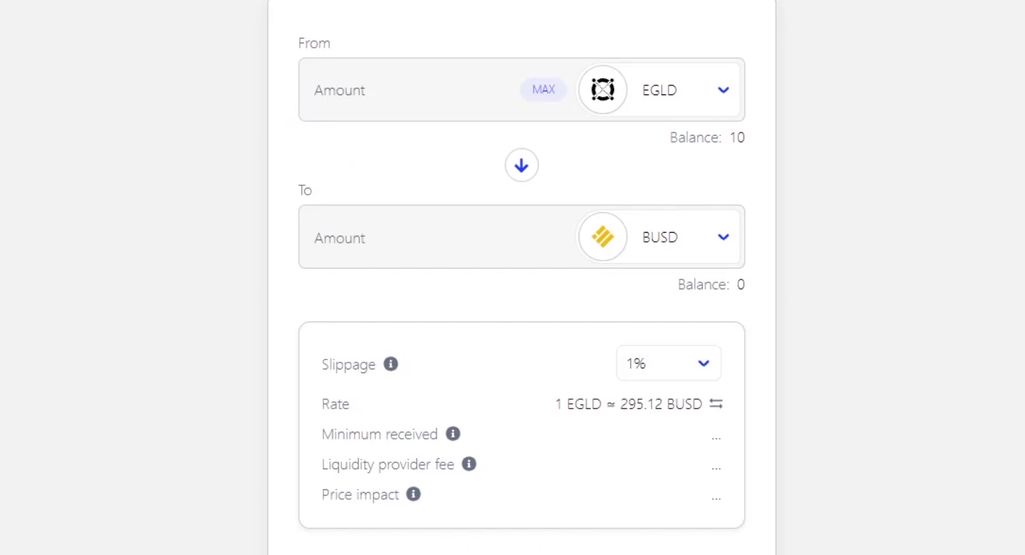
type("2")
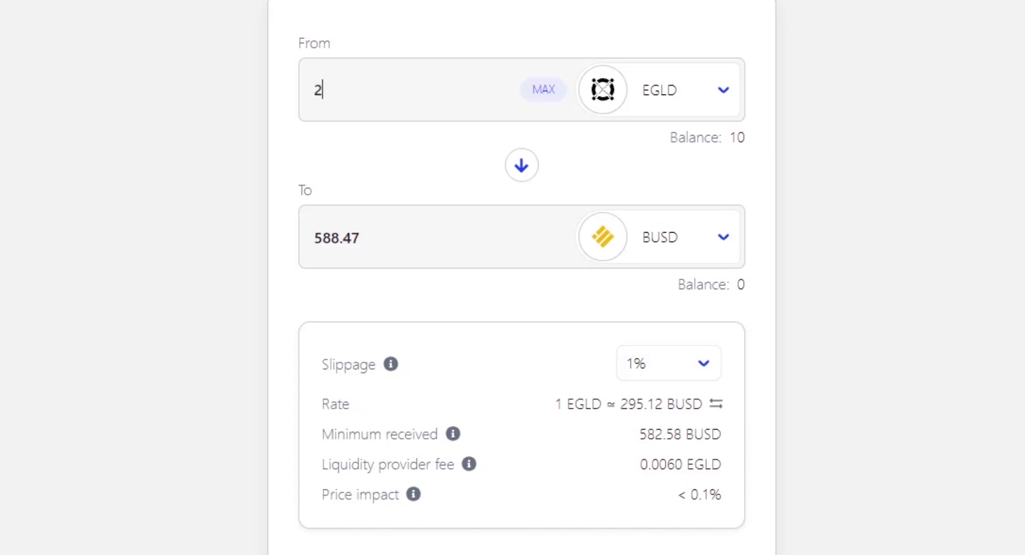
left_click(704, 365)
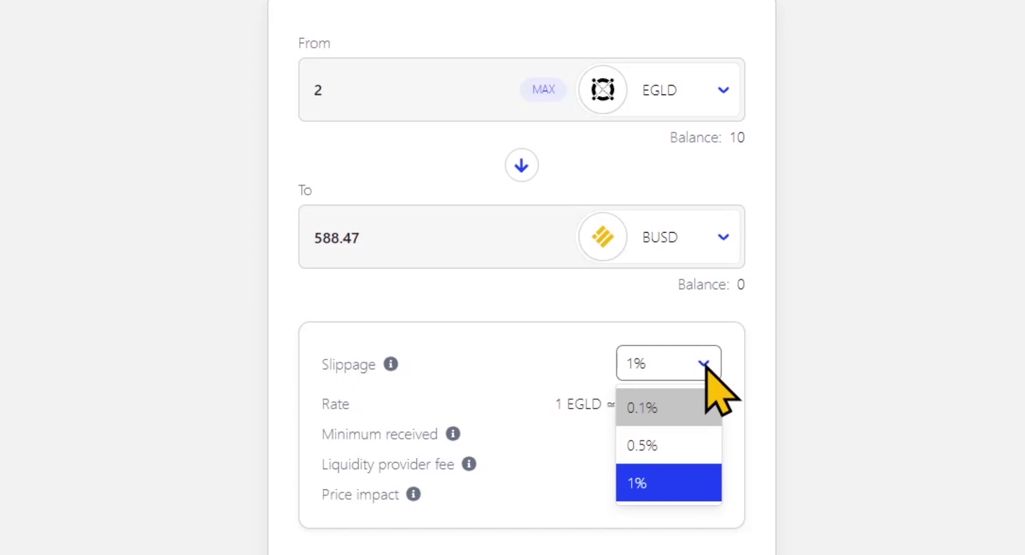
left_click(689, 443)
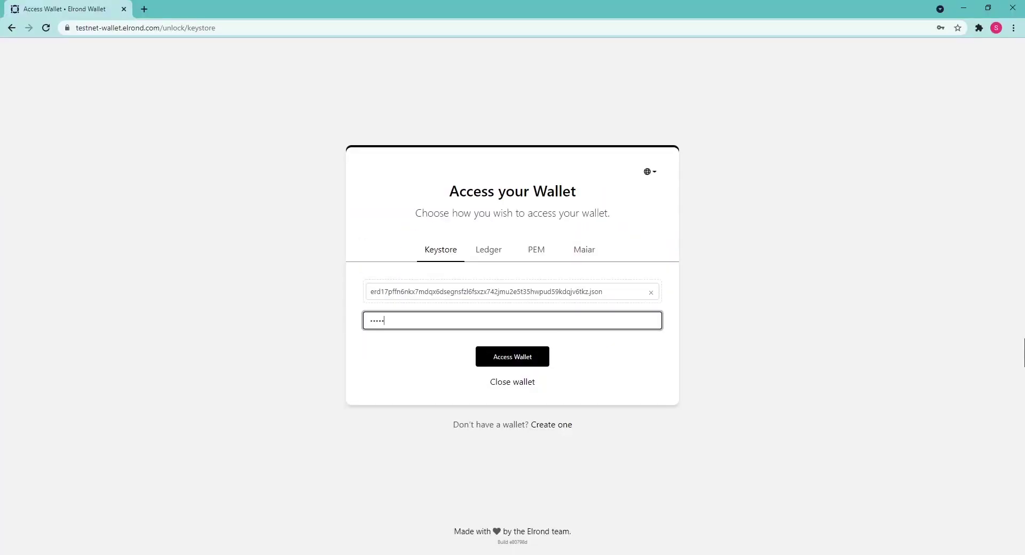
Access the wallet with the keystore password and sign and submit both EGLD to BUSD swap transactions
type("••••••••••••••••••")
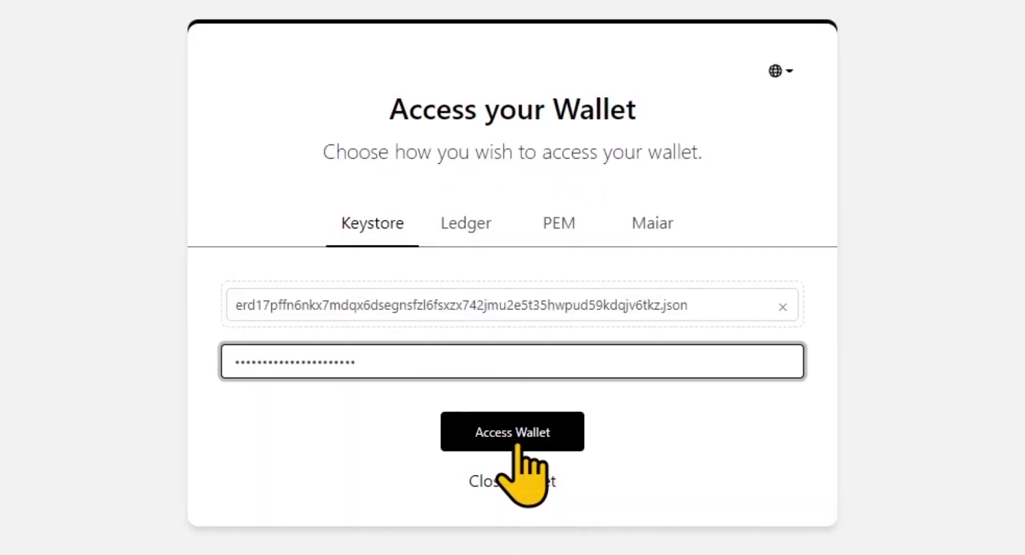
left_click(516, 446)
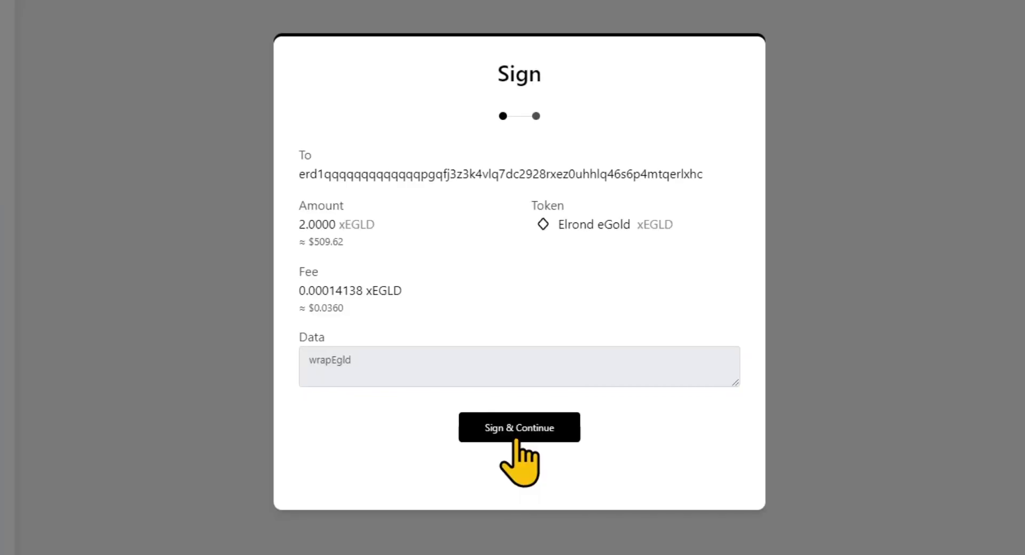
left_click(516, 435)
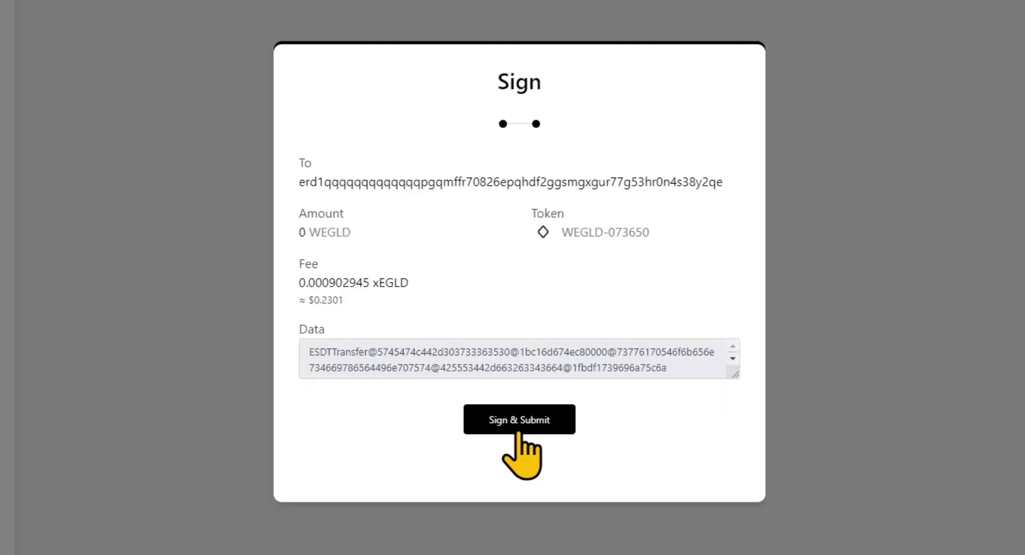
left_click(517, 427)
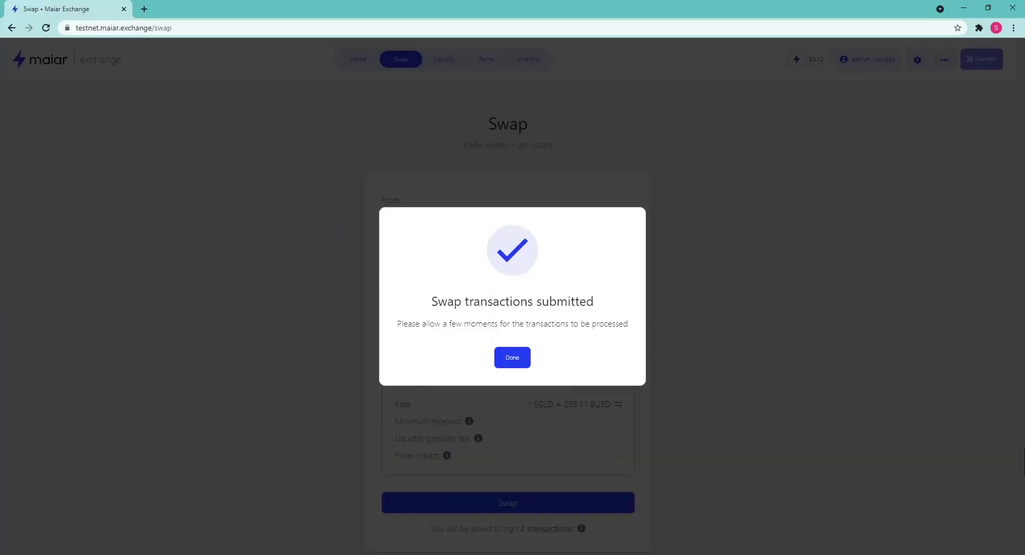
left_click(511, 363)
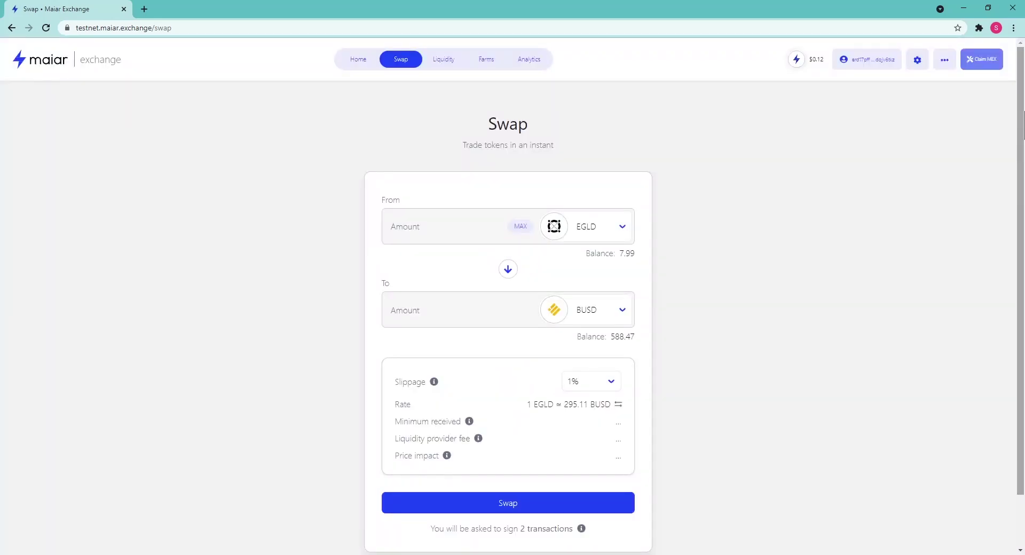
Set up a liquidity deposit of 1 EGLD paired with BUSD at 0.1% slippage
left_click(443, 60)
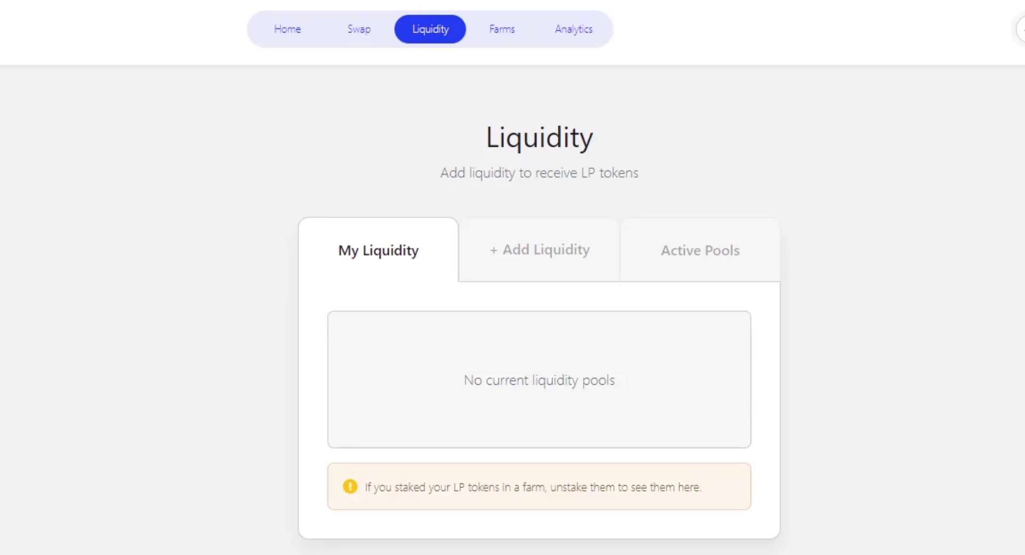
left_click(525, 264)
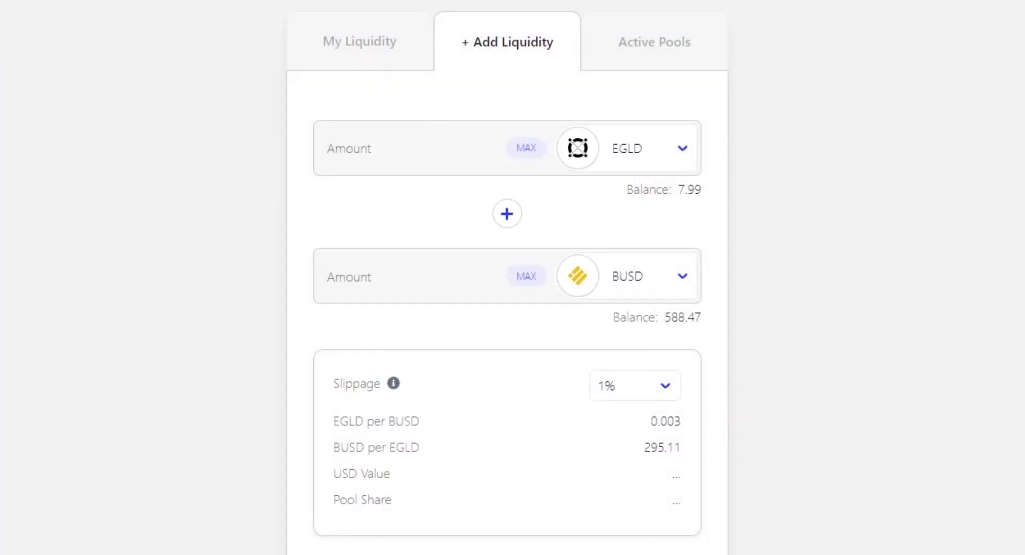
type("1")
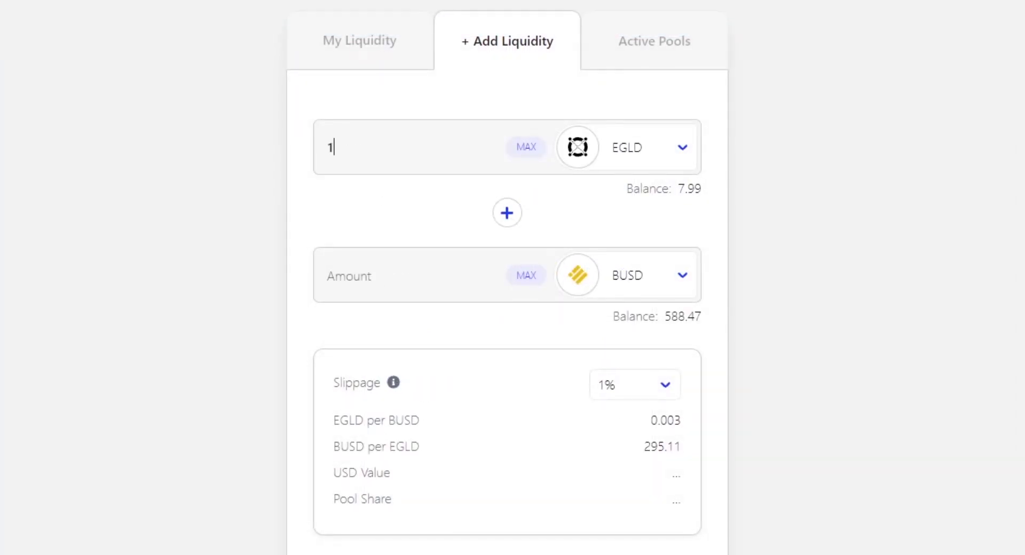
left_click(667, 387)
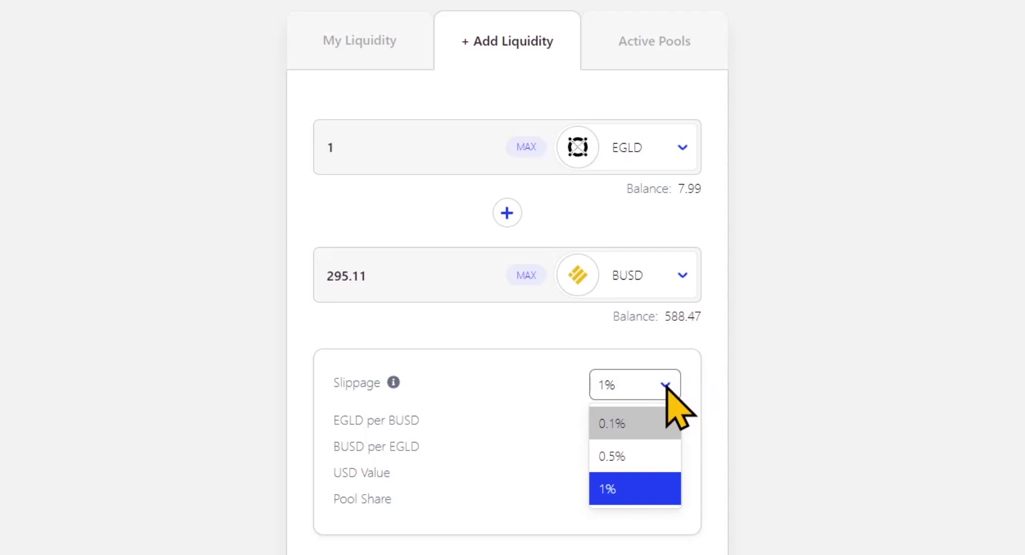
left_click(659, 426)
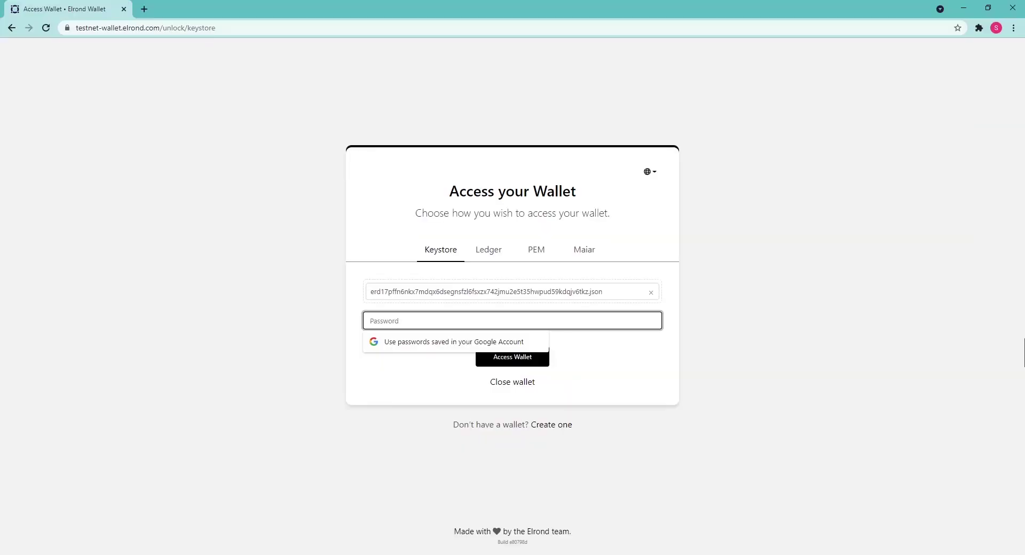
Access the wallet with the keystore password and sign and submit the transactions that add the EGLD-BUSD liquidity
type("••••••••••••••••••••••")
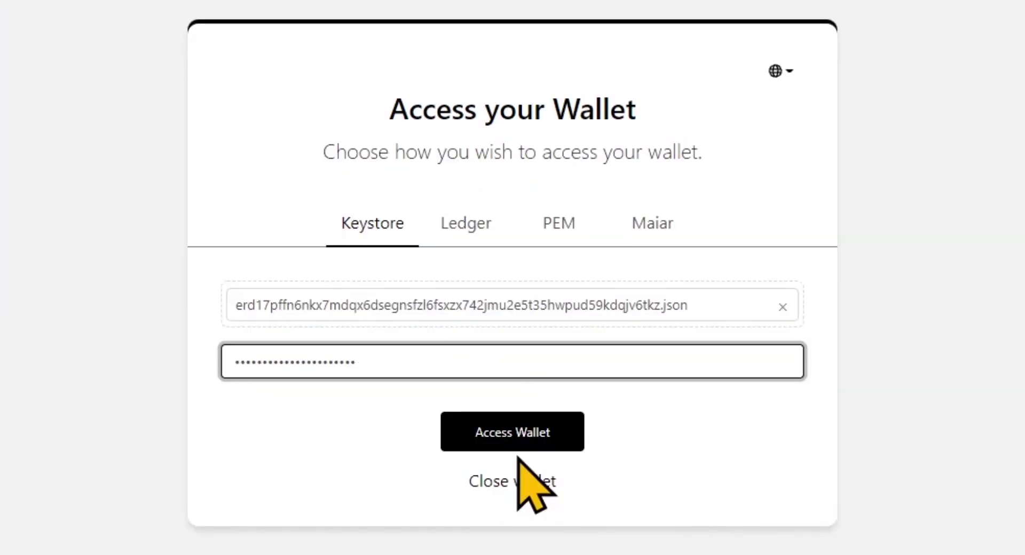
left_click(516, 447)
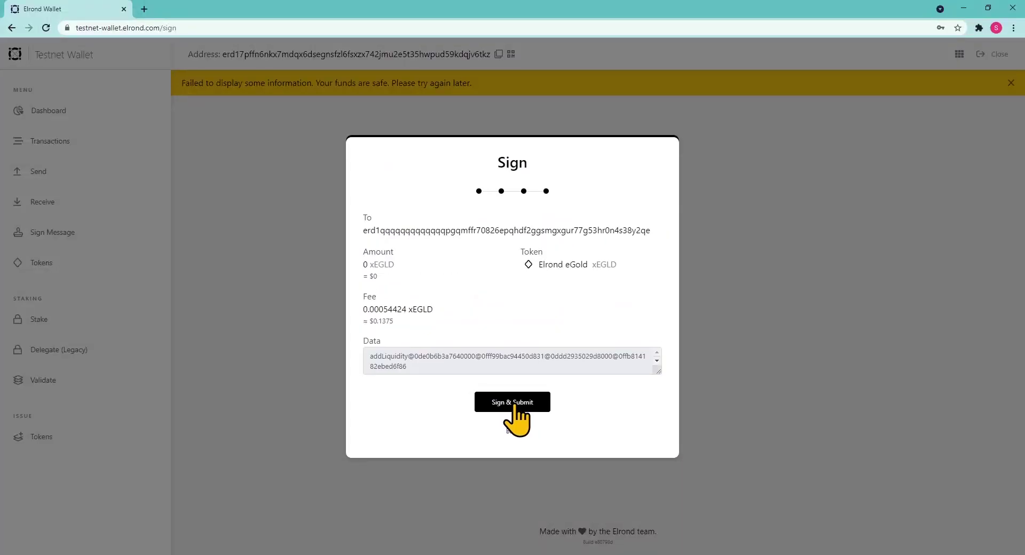
left_click(514, 406)
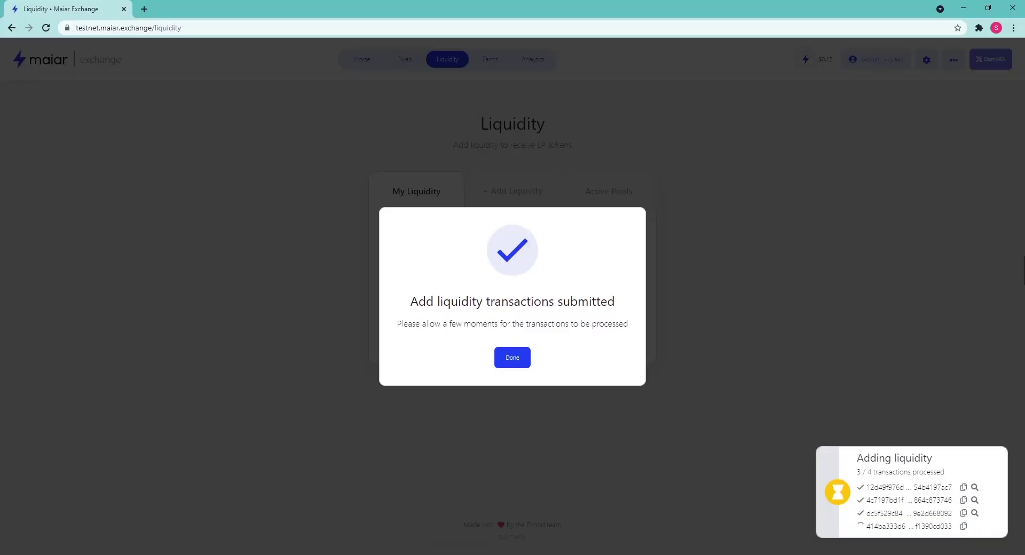
left_click(509, 366)
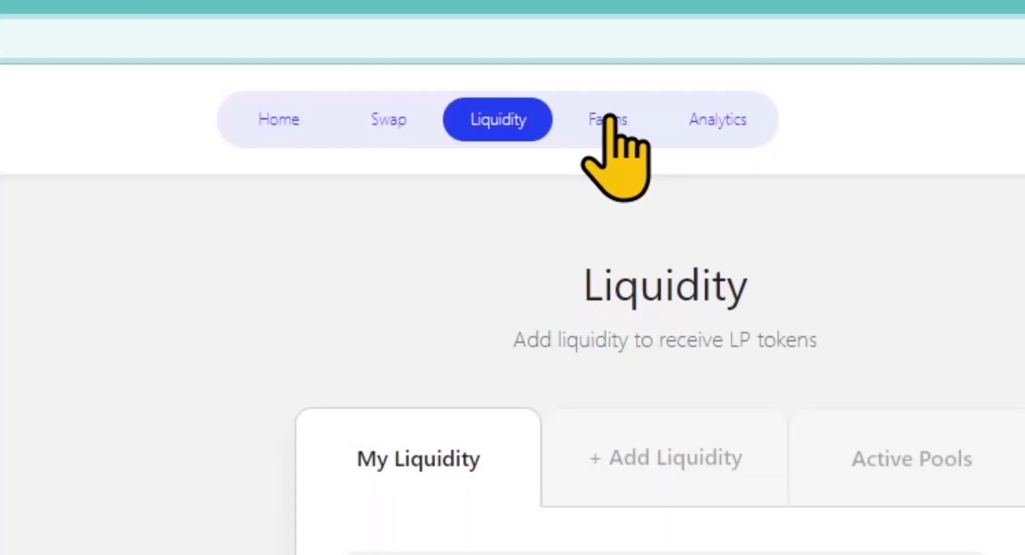
Set up a stake of 1 EGLDBUSD token in the EGLD-BUSD farm without locking the rewards
left_click(606, 122)
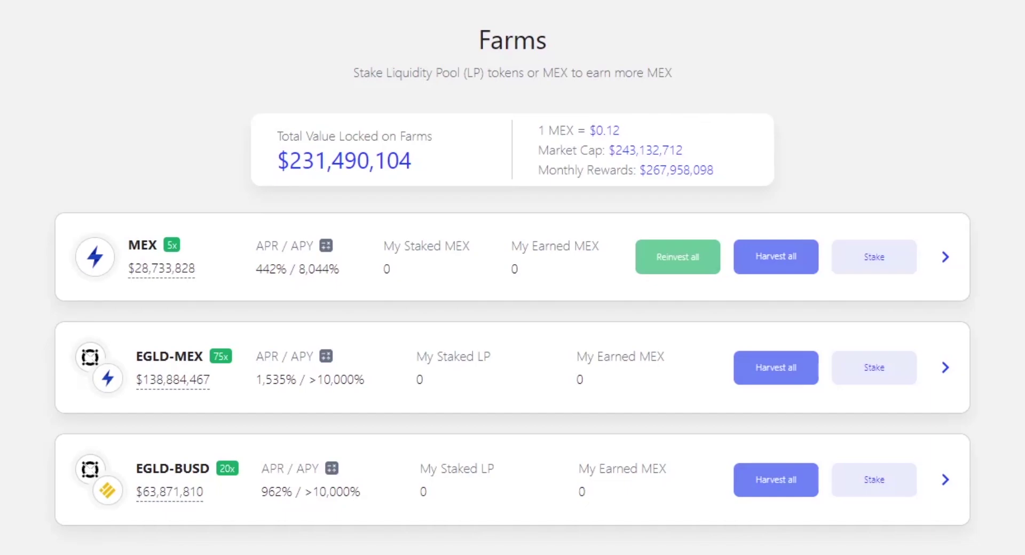
left_click(905, 477)
left_click(680, 251)
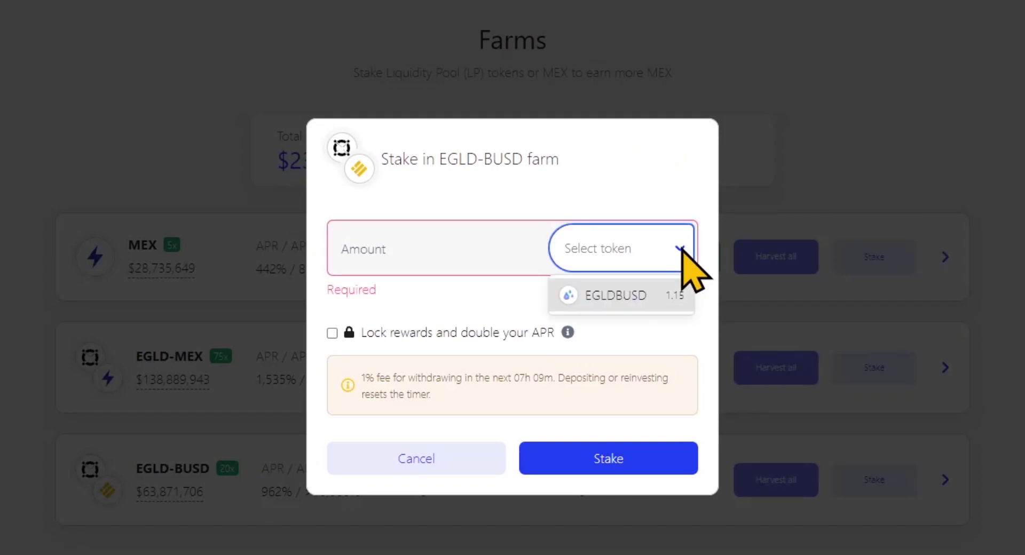
left_click(674, 294)
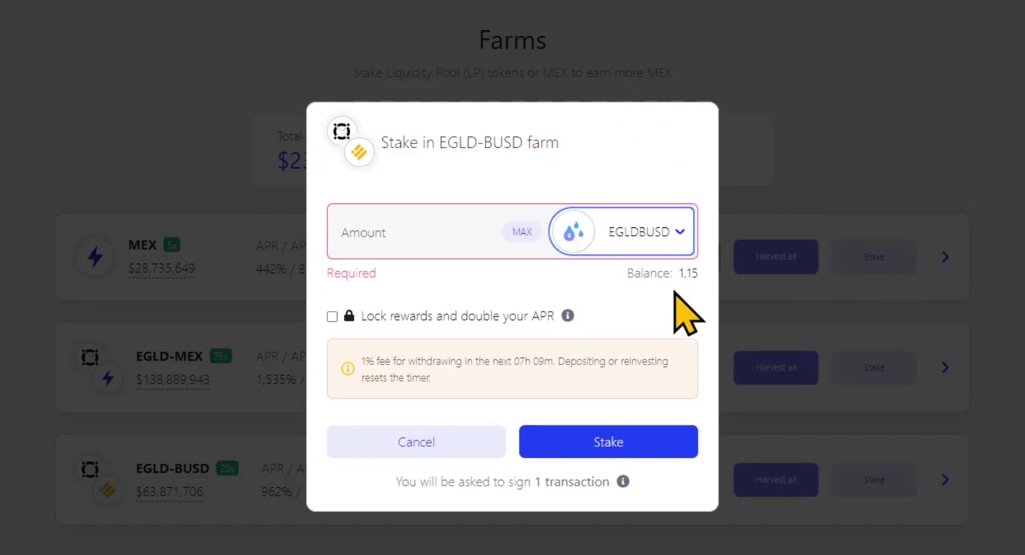
type("1")
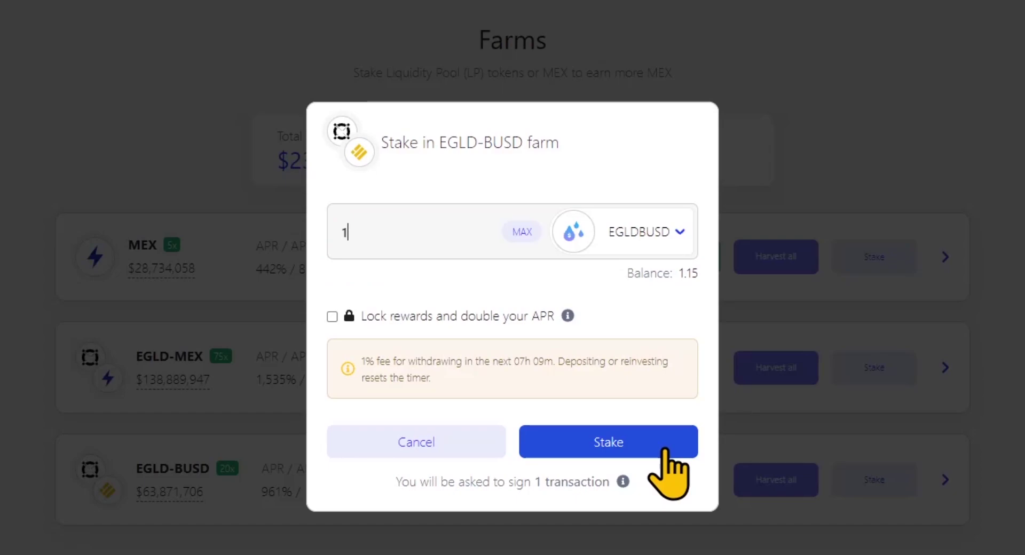
left_click(664, 451)
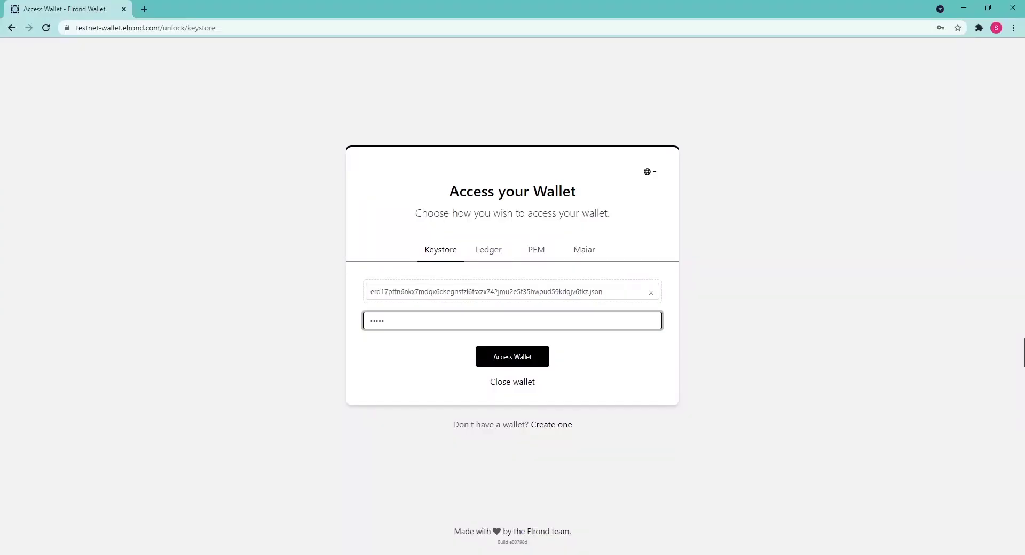
Access the wallet with the keystore password and sign and submit the EGLD-BUSD farm stake transaction
type("**********")
left_click(514, 362)
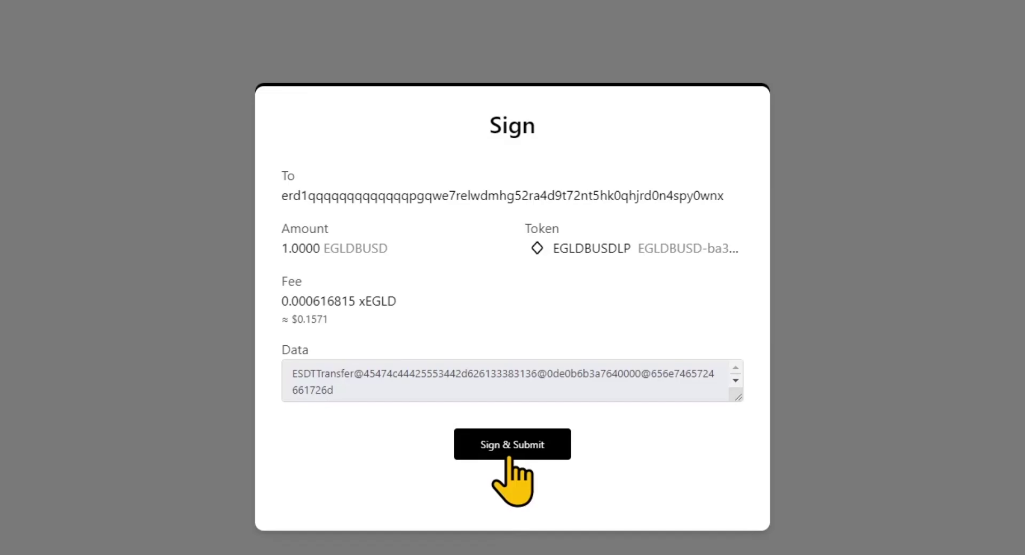
left_click(509, 393)
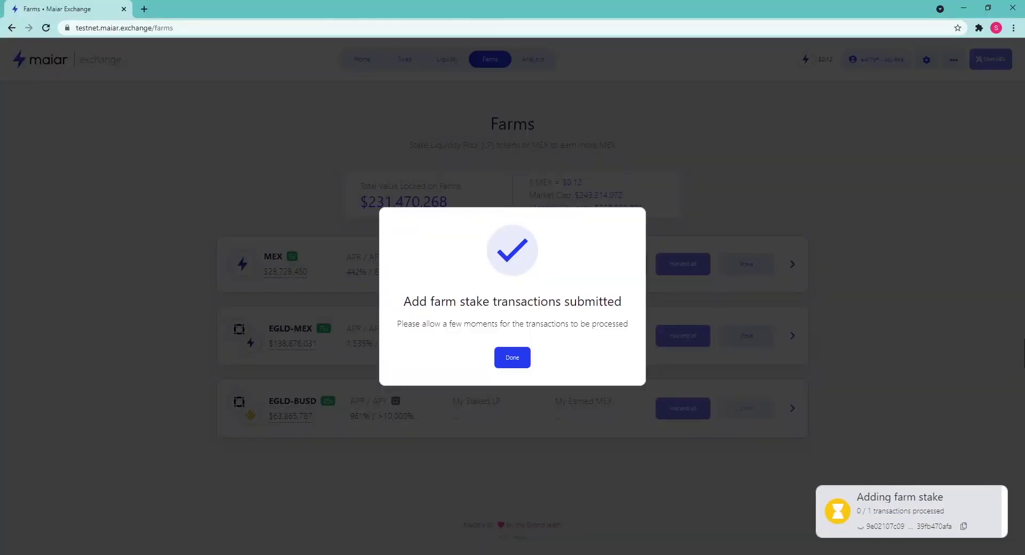
left_click(512, 358)
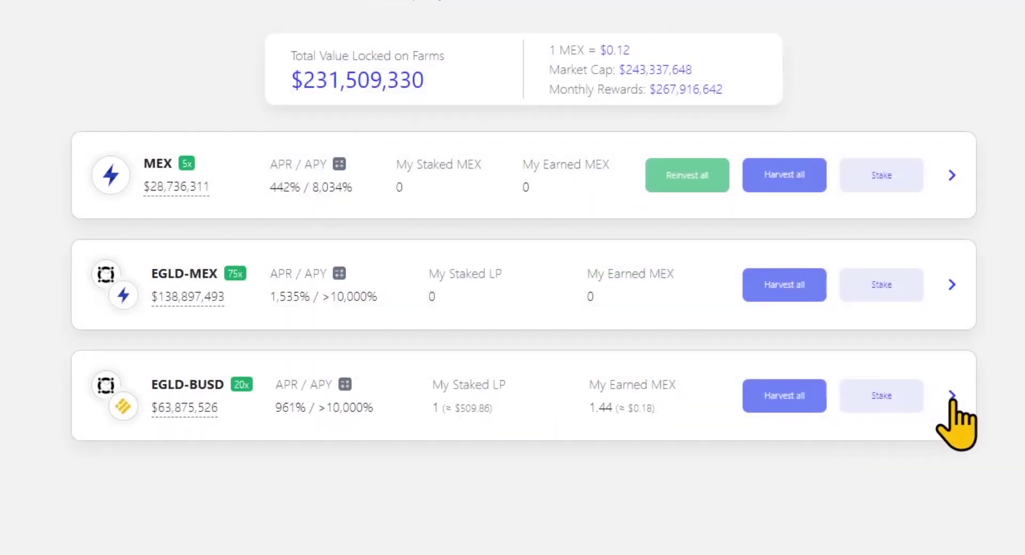
Expand the EGLD-BUSD farm to view its stake and earned MEX, and review the wallet balances in the account details
left_click(951, 397)
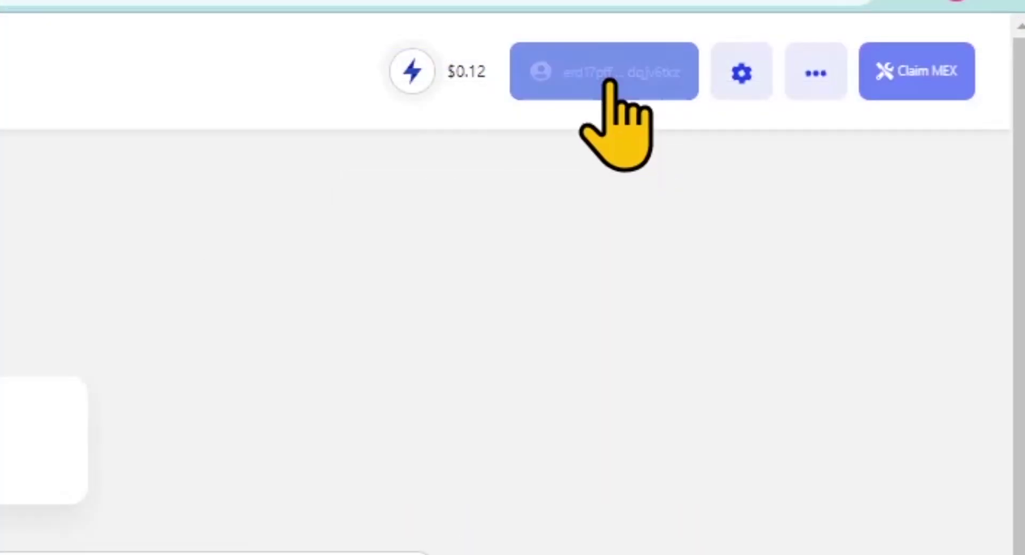
left_click(868, 63)
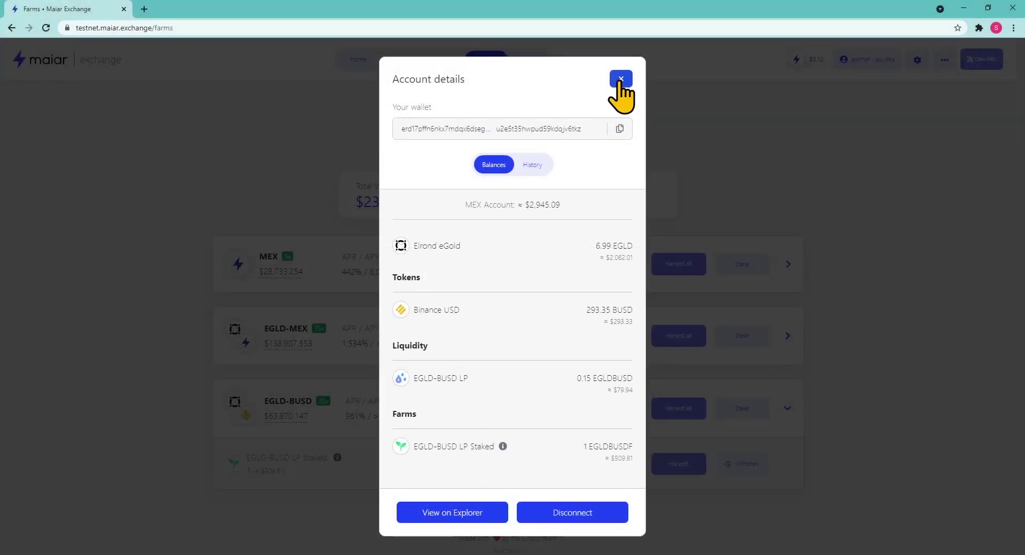
left_click(617, 80)
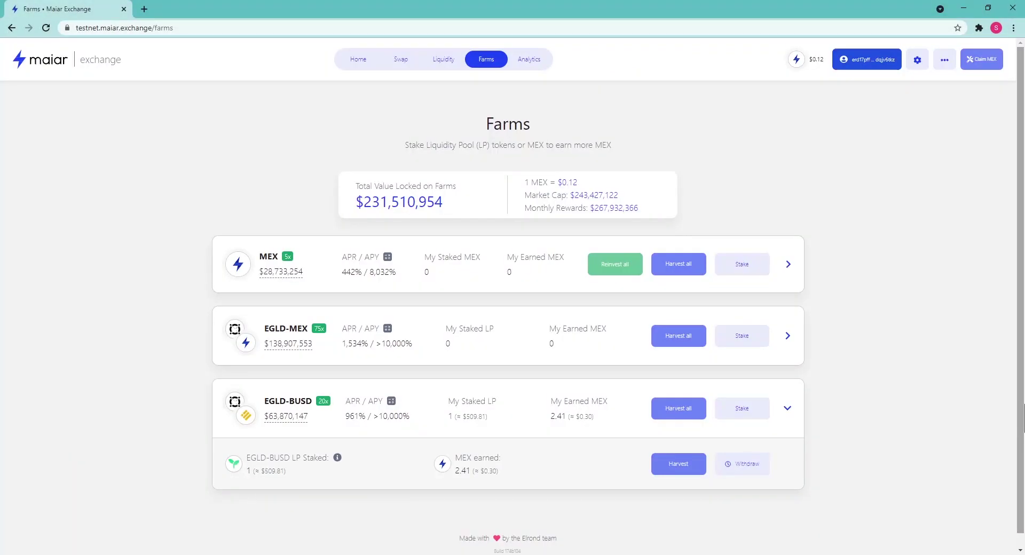
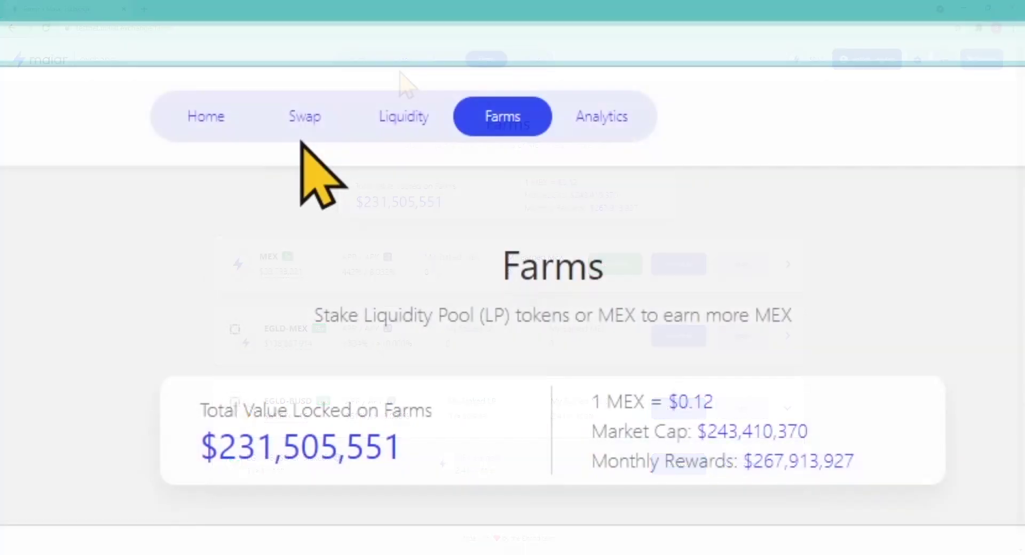
Set up another swap, of 1 EGLD to BUSD, with 0.5% slippage
left_click(296, 121)
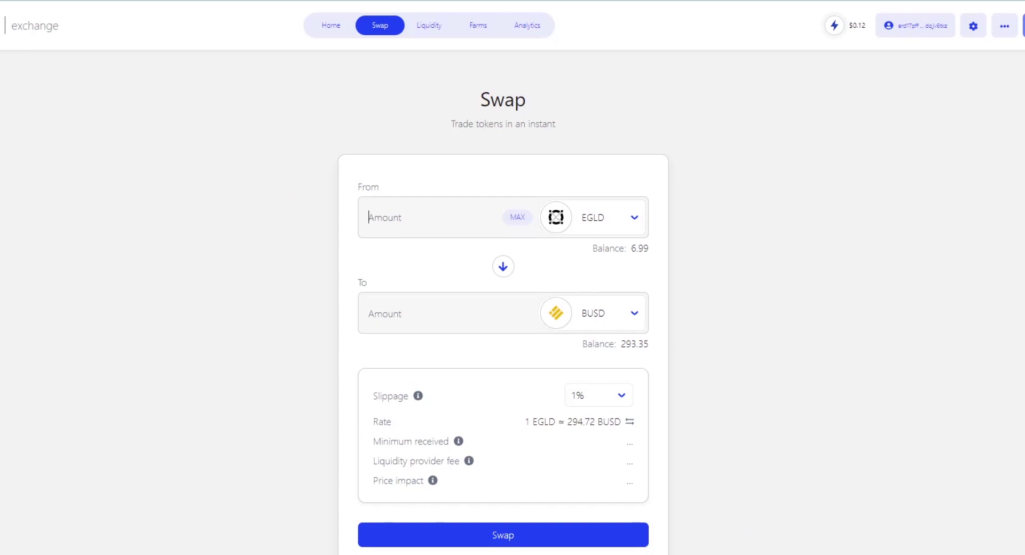
type("1")
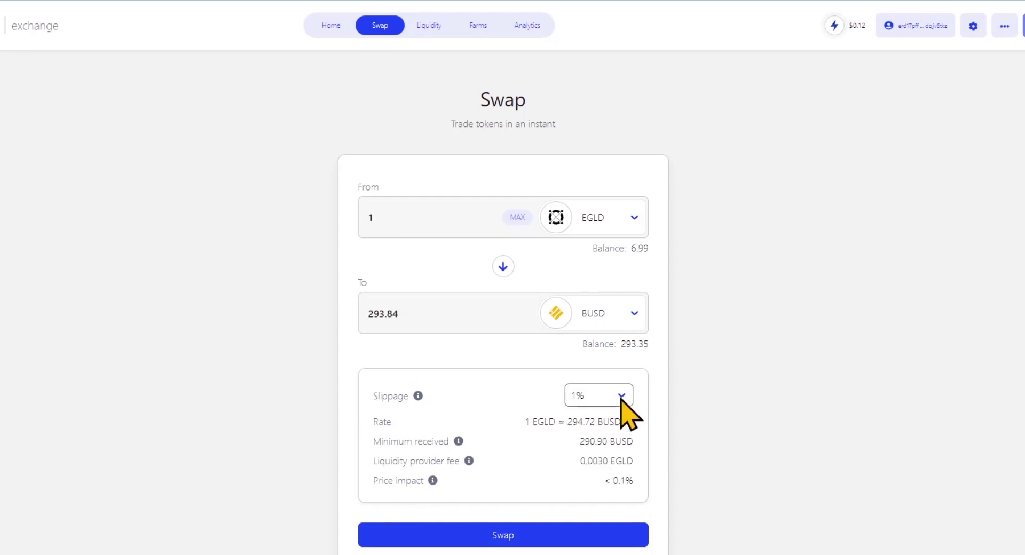
left_click(621, 397)
left_click(625, 449)
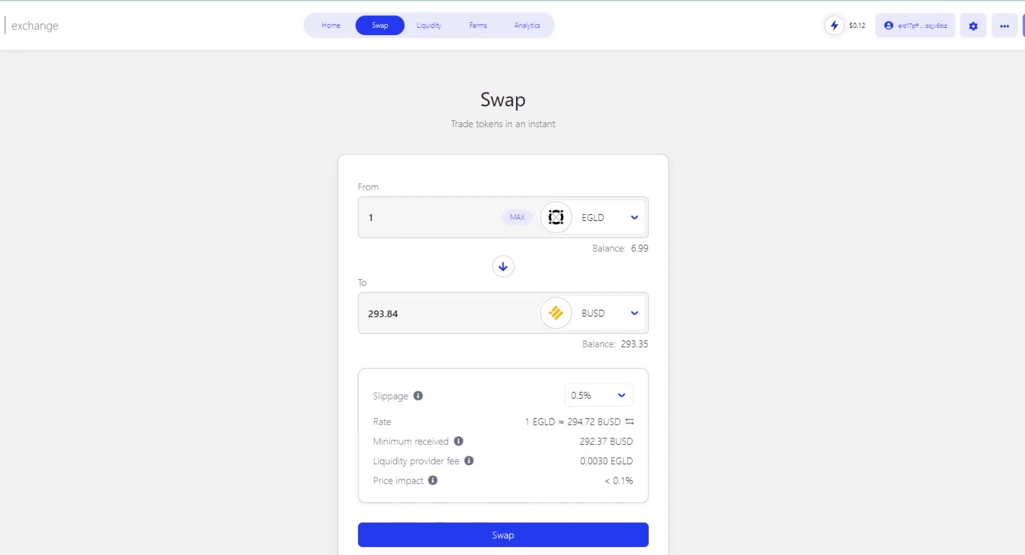
left_click(609, 544)
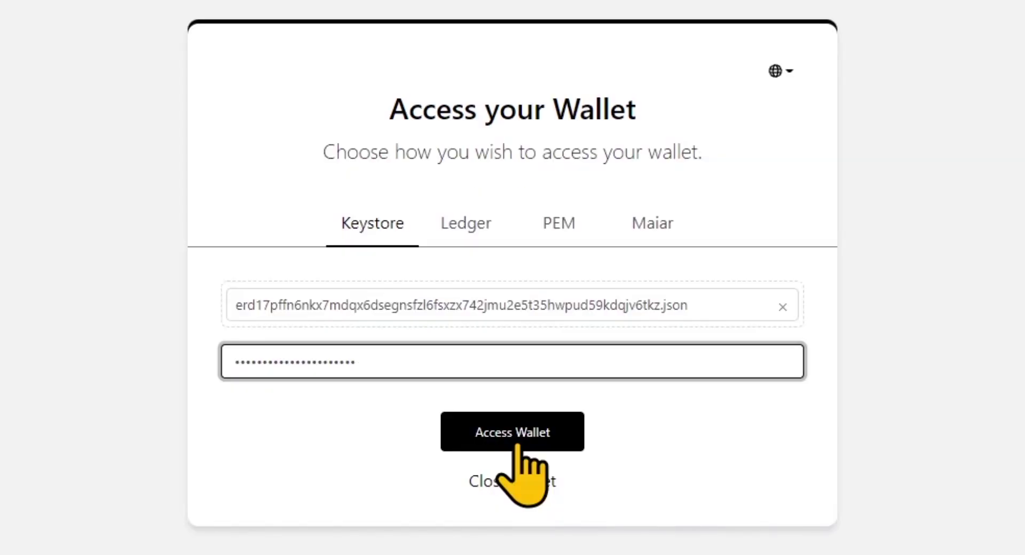
Access the wallet and sign and submit both transactions for the 1 EGLD swap to BUSD
left_click(512, 357)
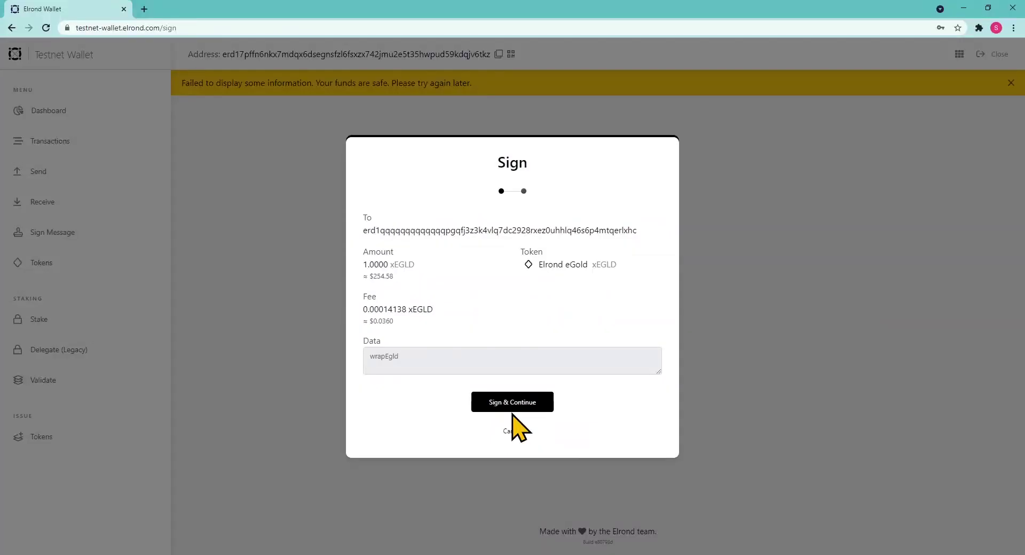
left_click(512, 404)
left_click(514, 400)
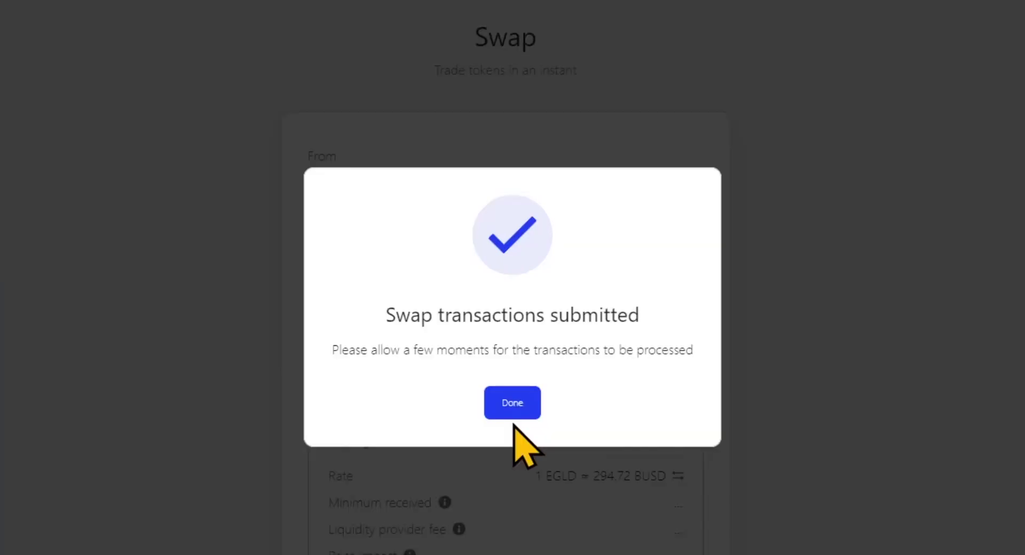
left_click(512, 412)
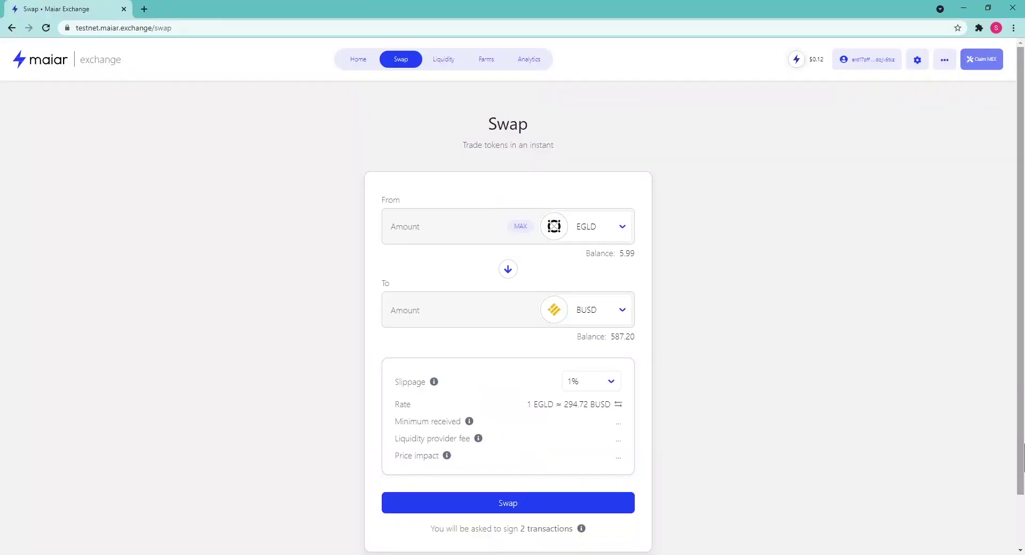
Set up a liquidity deposit of 0.9 EGLD paired with BUSD at 1% slippage
left_click(442, 60)
left_click(510, 199)
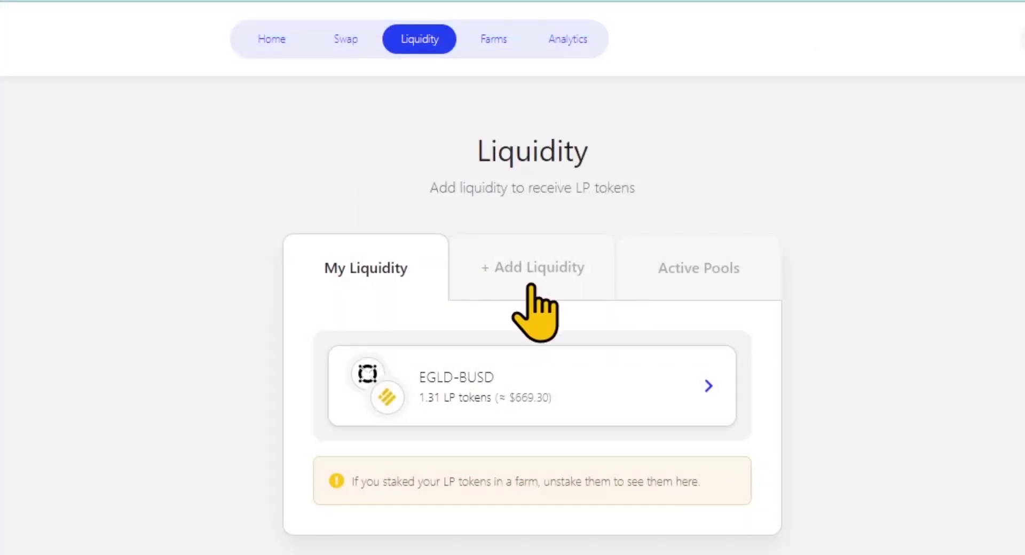
type(".9")
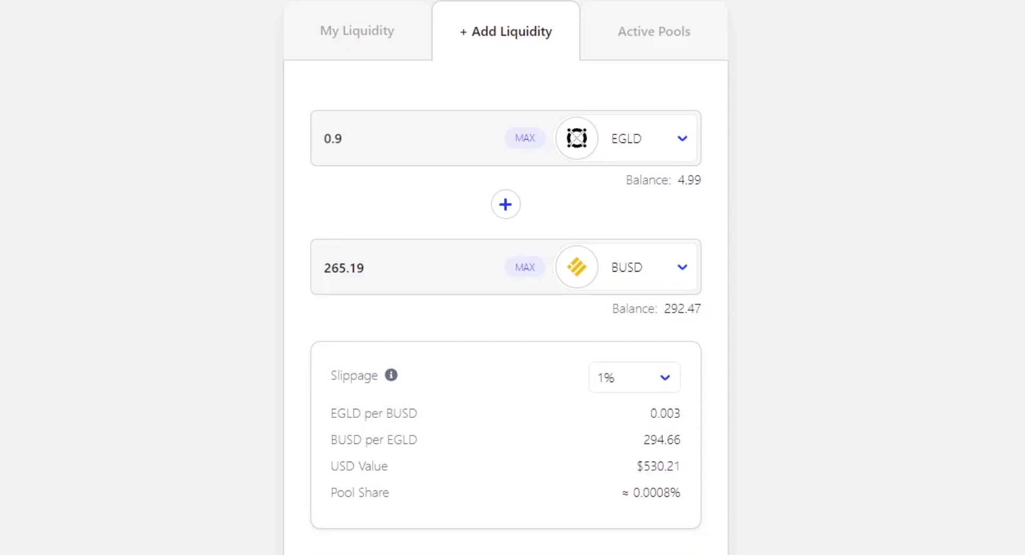
left_click(662, 377)
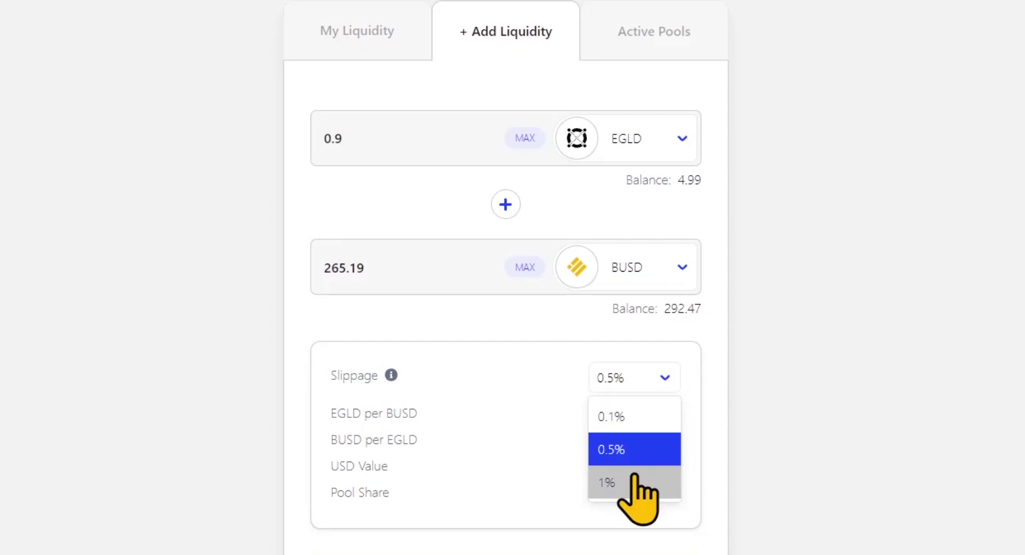
left_click(640, 485)
left_click(585, 534)
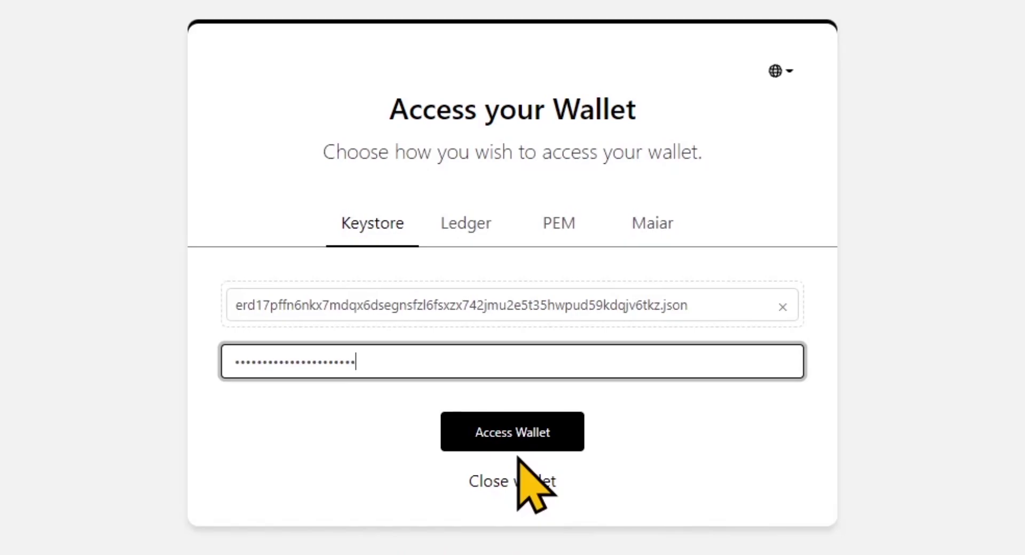
Sign and submit the wallet transactions that add the 0.9 EGLD liquidity deposit, and review the balances in the account details
left_click(515, 445)
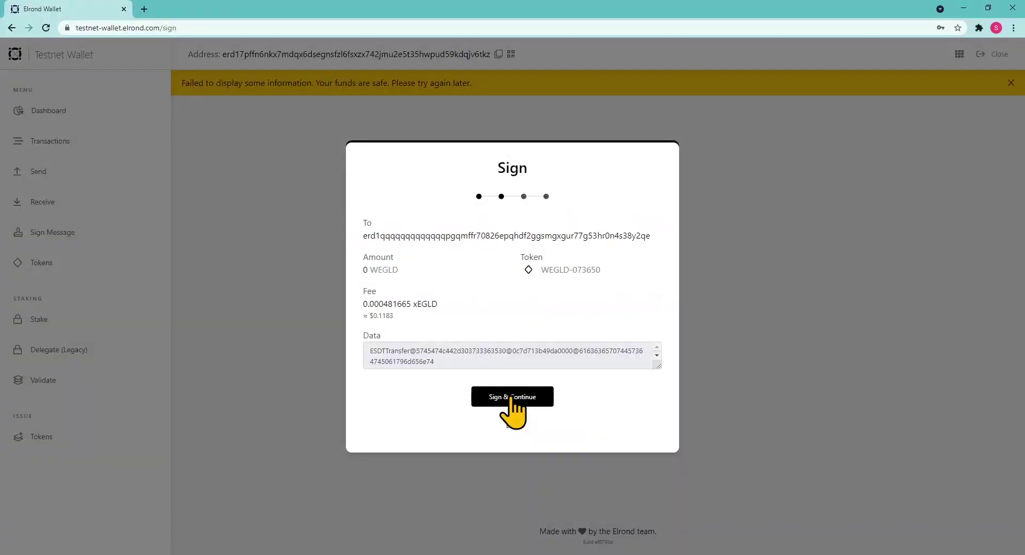
left_click(514, 404)
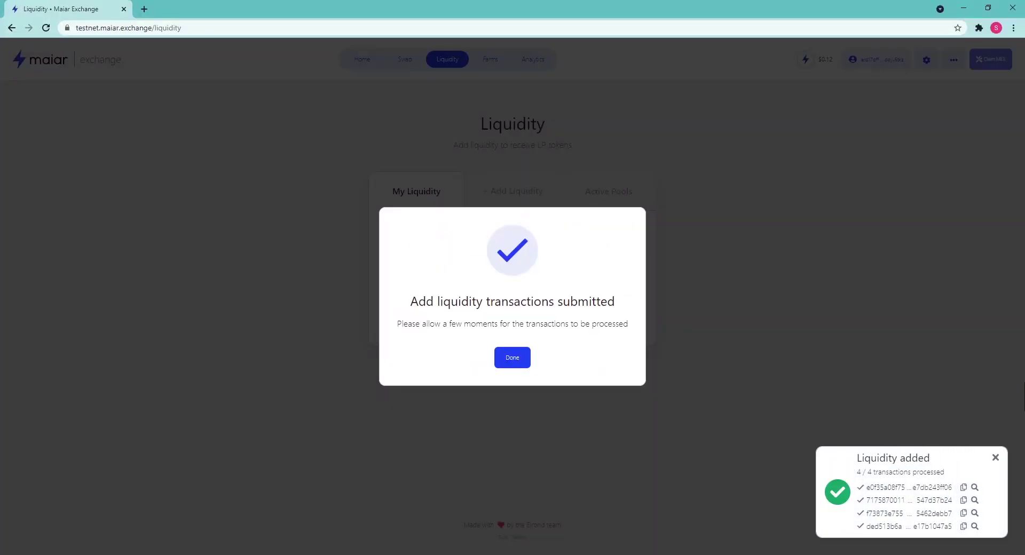
left_click(513, 363)
left_click(876, 59)
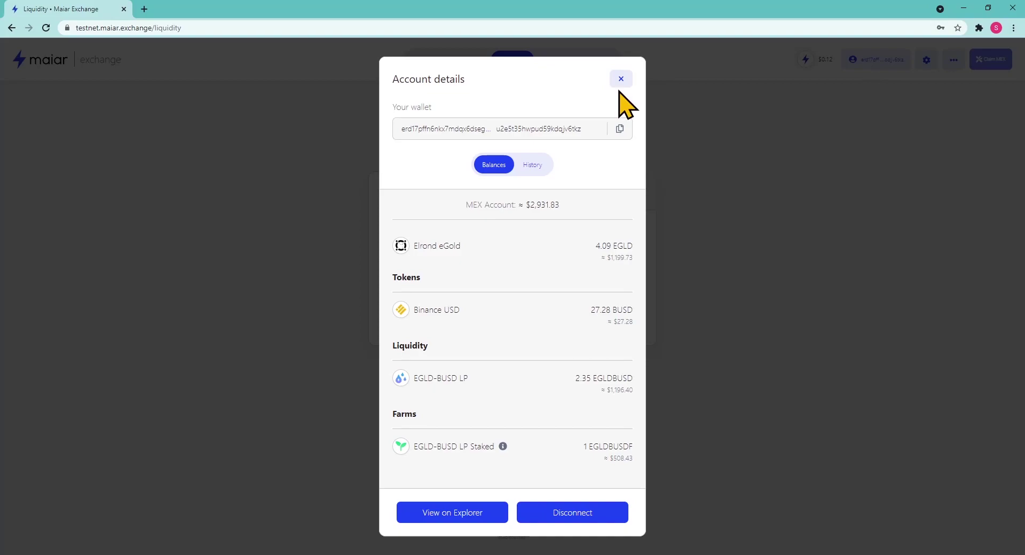
left_click(621, 79)
Set up a stake of 1 EGLDBUSD token in the EGLD-BUSD farm with rewards locked to double the APR
left_click(555, 59)
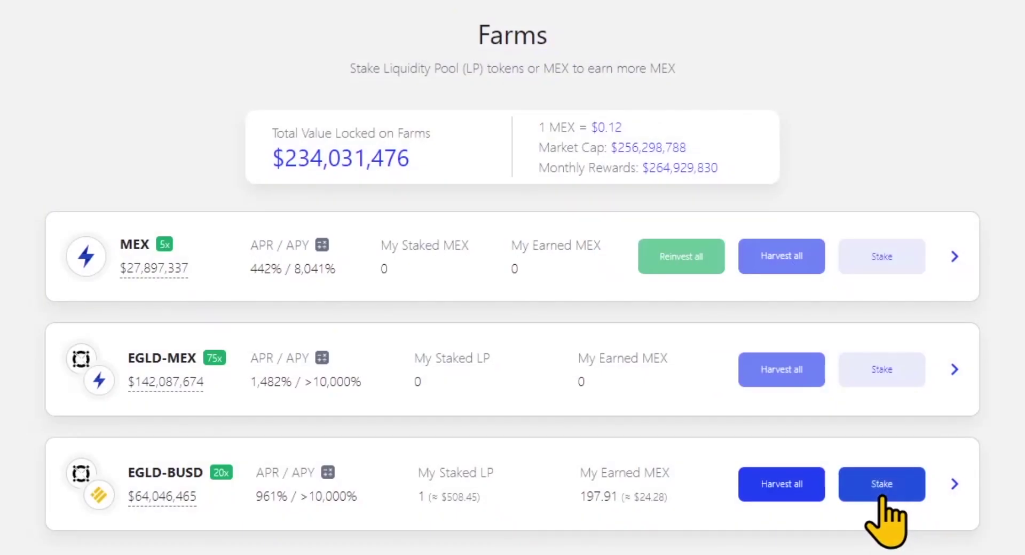
left_click(744, 412)
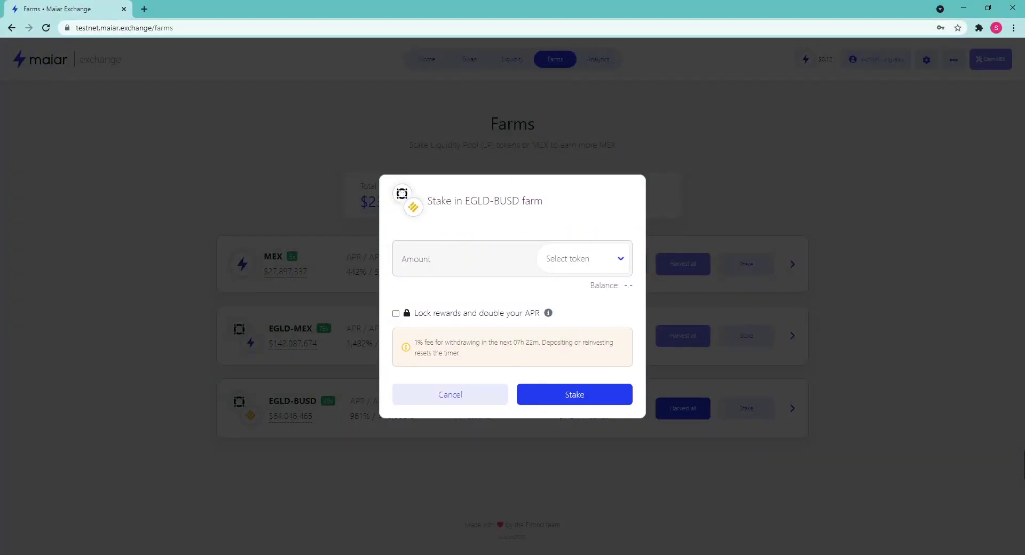
left_click(619, 260)
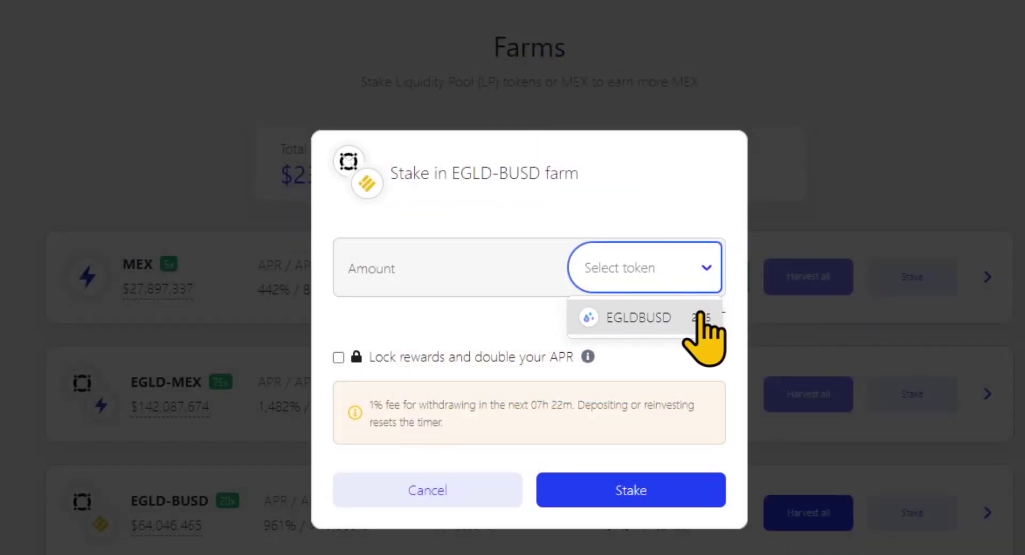
left_click(608, 289)
type("1")
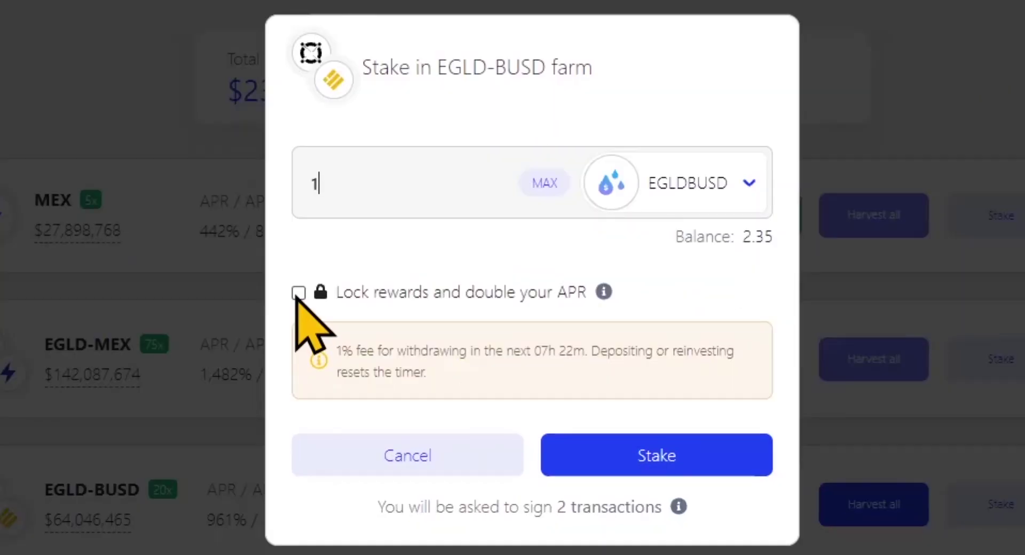
left_click(297, 297)
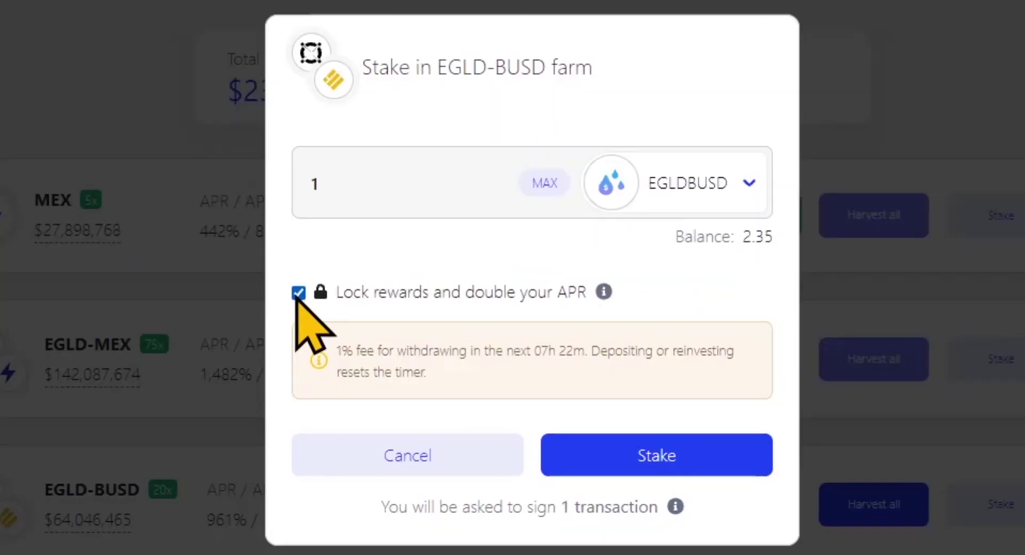
left_click(685, 470)
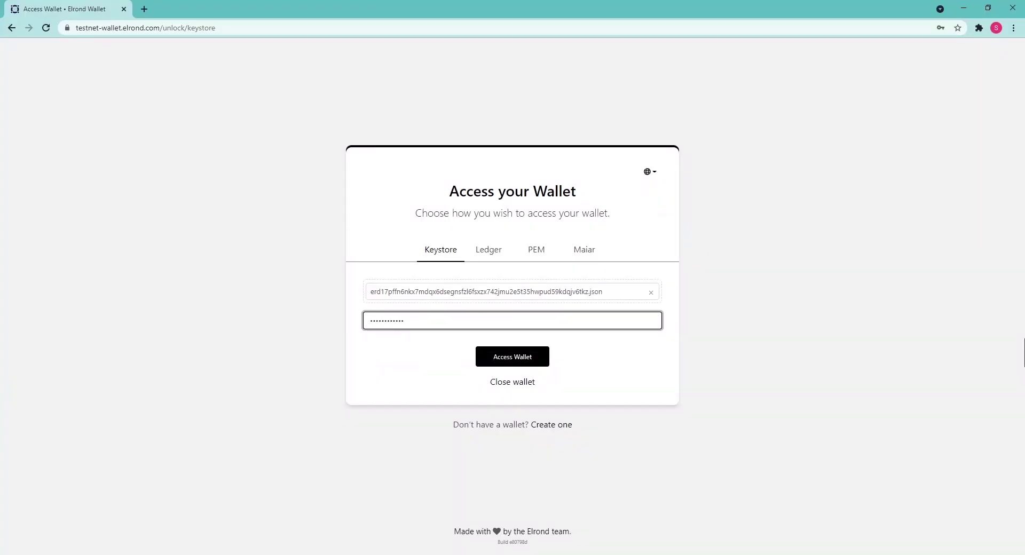
Enter the keystore password to access the wallet, and sign and submit the locked-rewards farm stake transaction
type("••••••••")
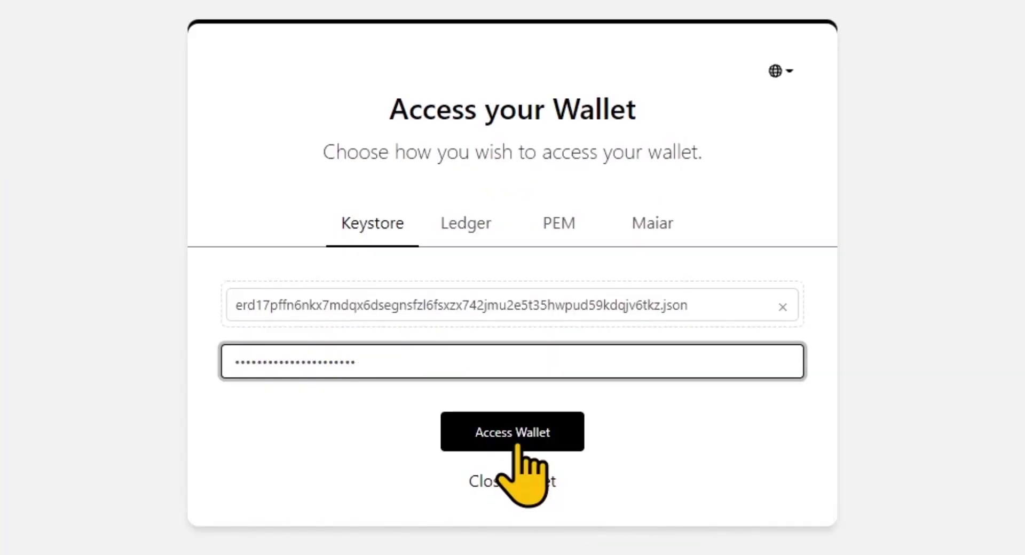
left_click(516, 363)
left_click(507, 395)
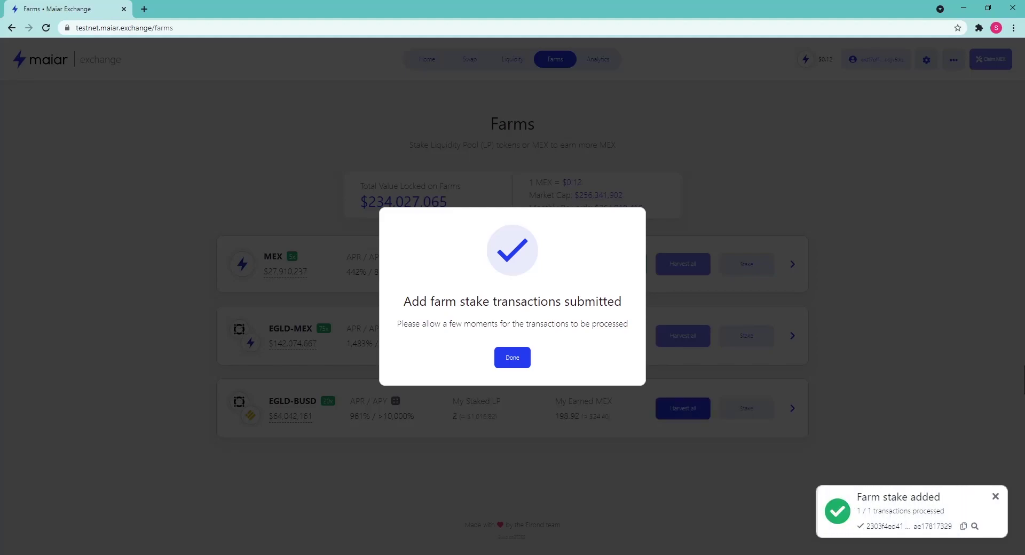
left_click(511, 360)
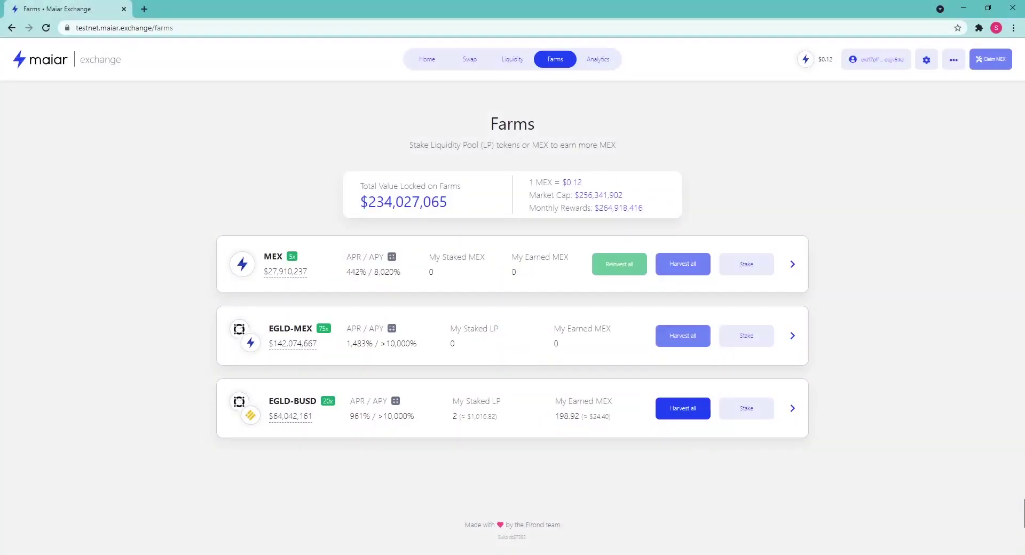
Expand the EGLD-BUSD farm's stakes and request a harvest of all its MEX rewards
left_click(791, 408)
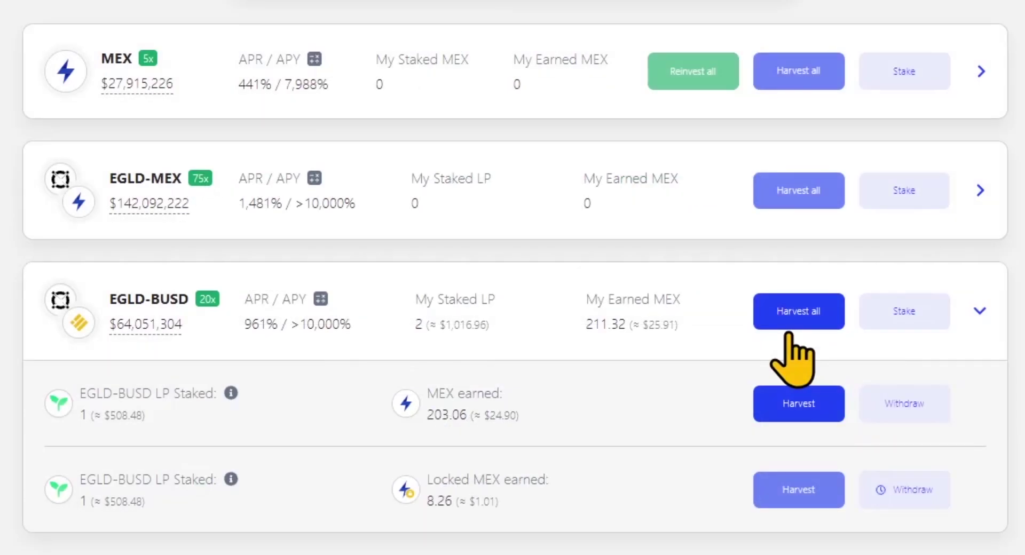
left_click(789, 320)
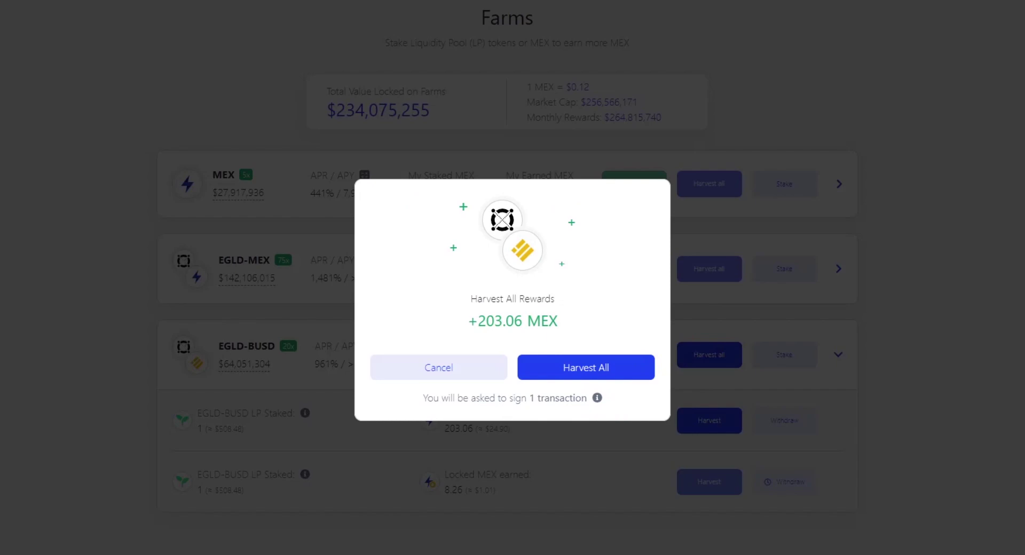
left_click(578, 373)
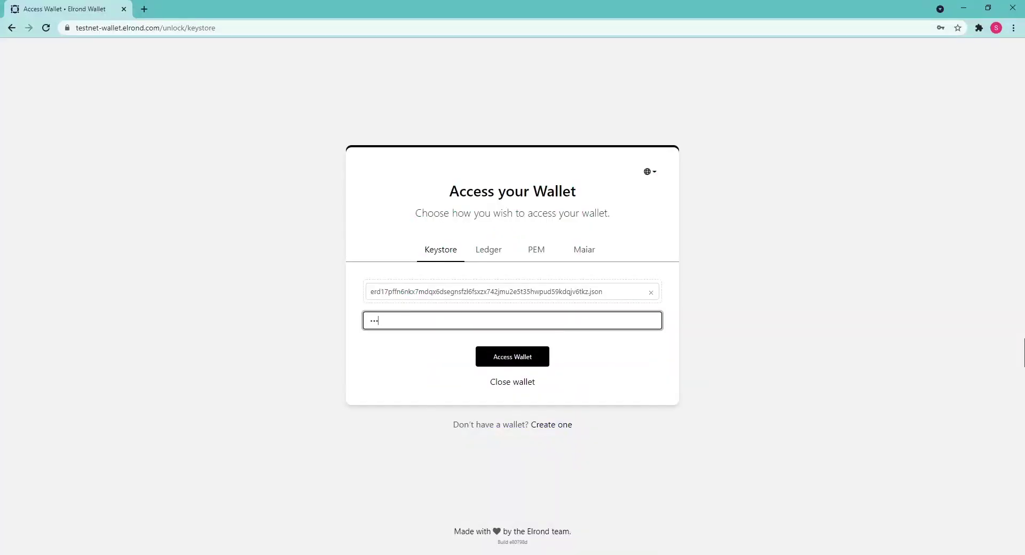
Enter the keystore password to access the wallet, and sign and submit the harvest transaction for the EGLD-BUSD farm
type("•••••••••••••••••••")
left_click(517, 437)
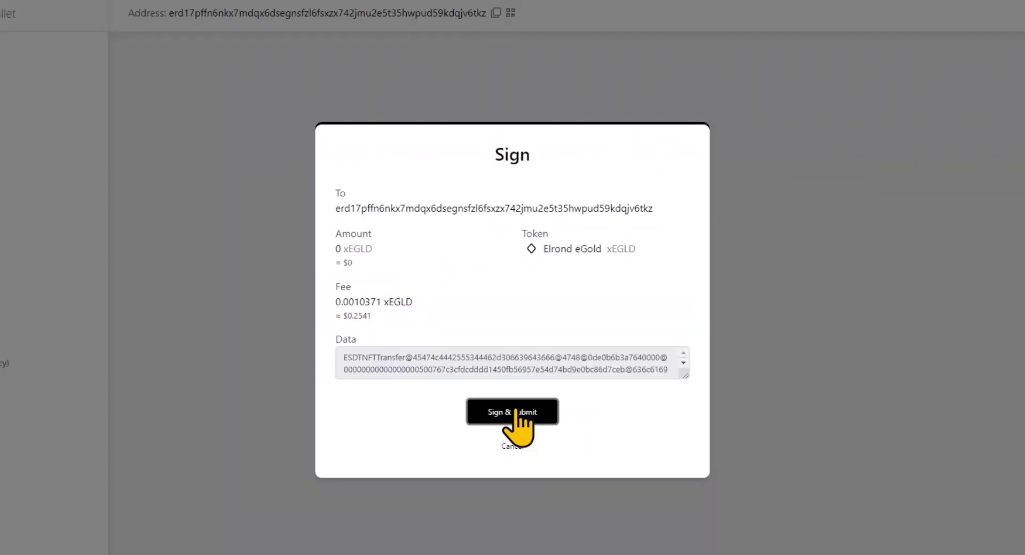
left_click(519, 423)
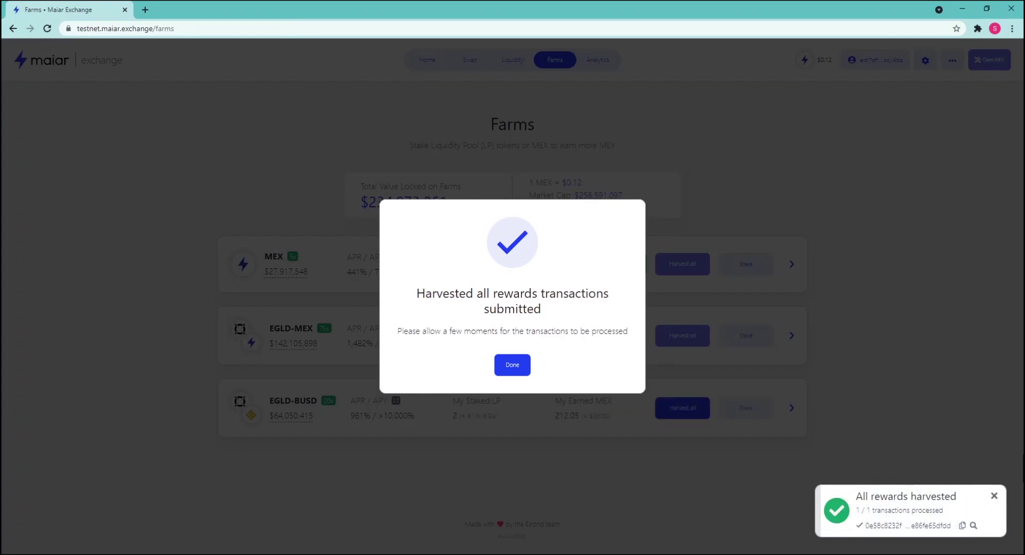
left_click(511, 369)
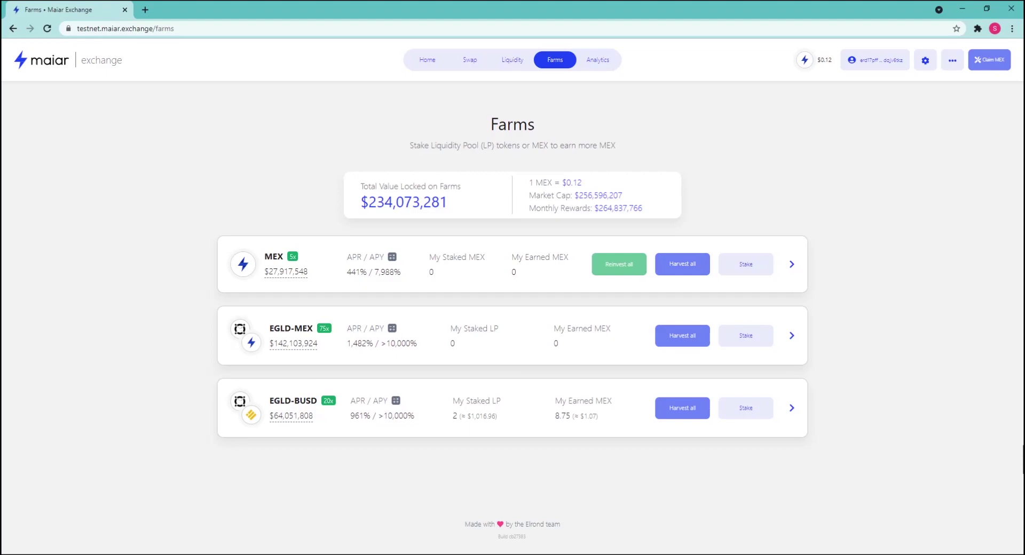
Set up a new liquidity deposit of 0.1 EGLD paired with LKMEX at 1% slippage
left_click(510, 60)
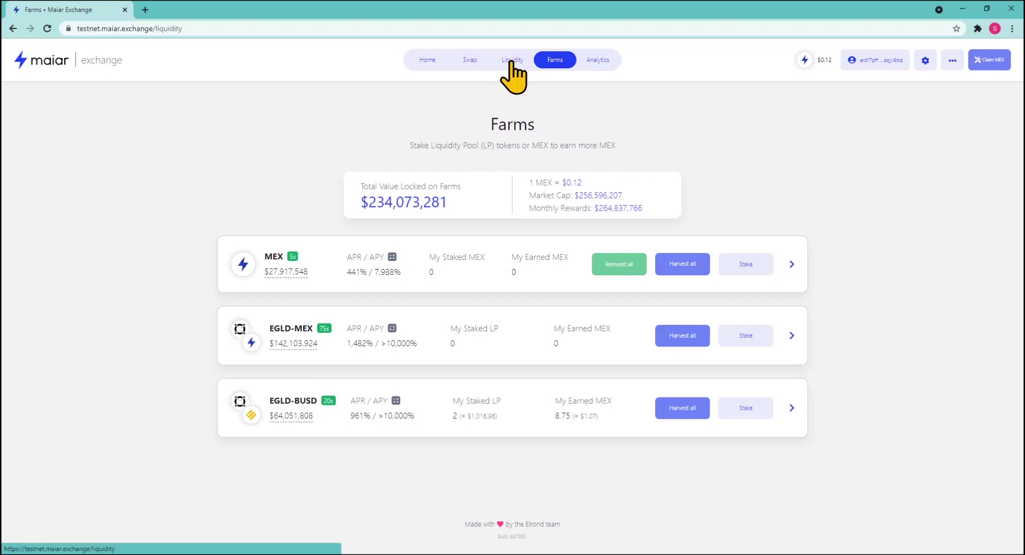
left_click(507, 288)
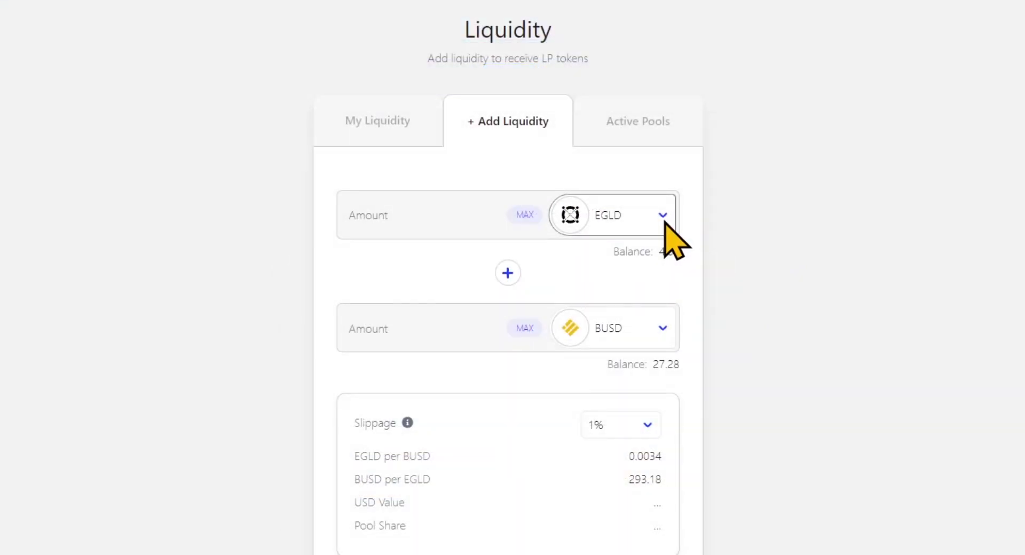
left_click(665, 219)
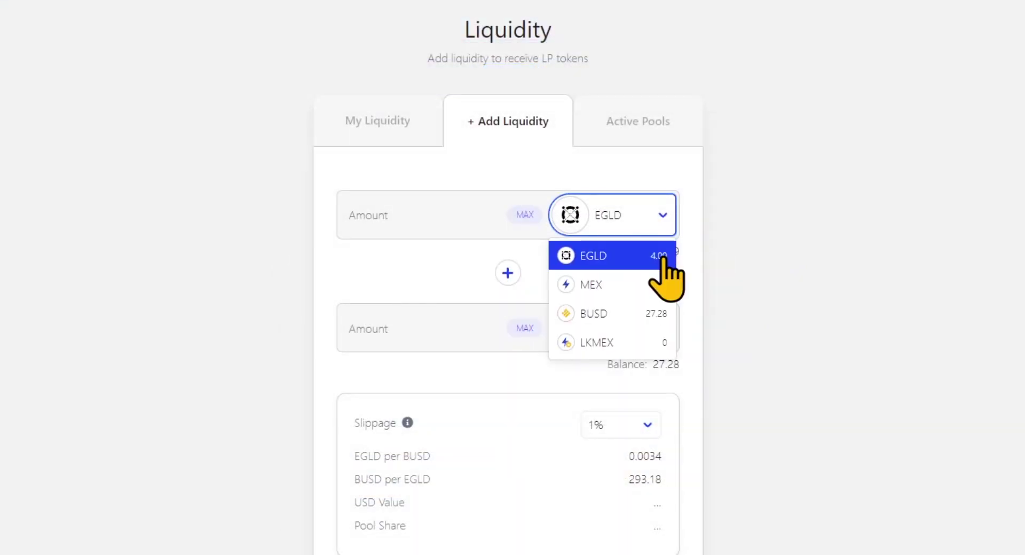
left_click(662, 259)
type("1")
left_click(667, 333)
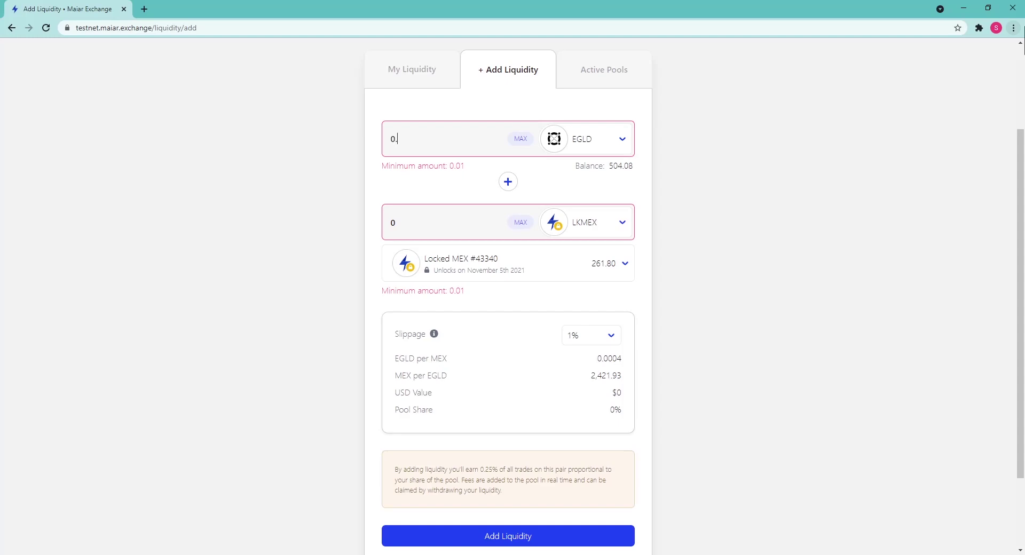
type("1")
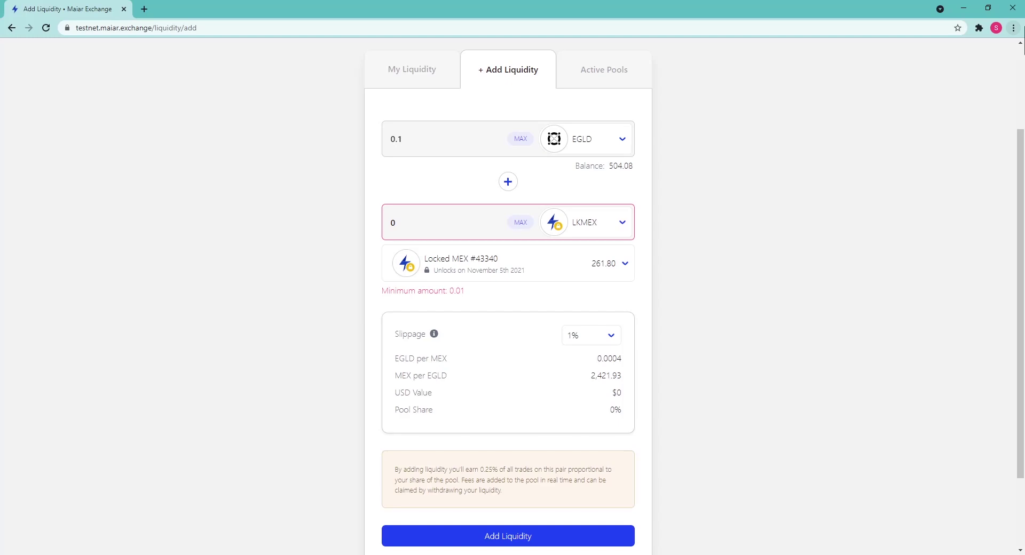
left_click(553, 523)
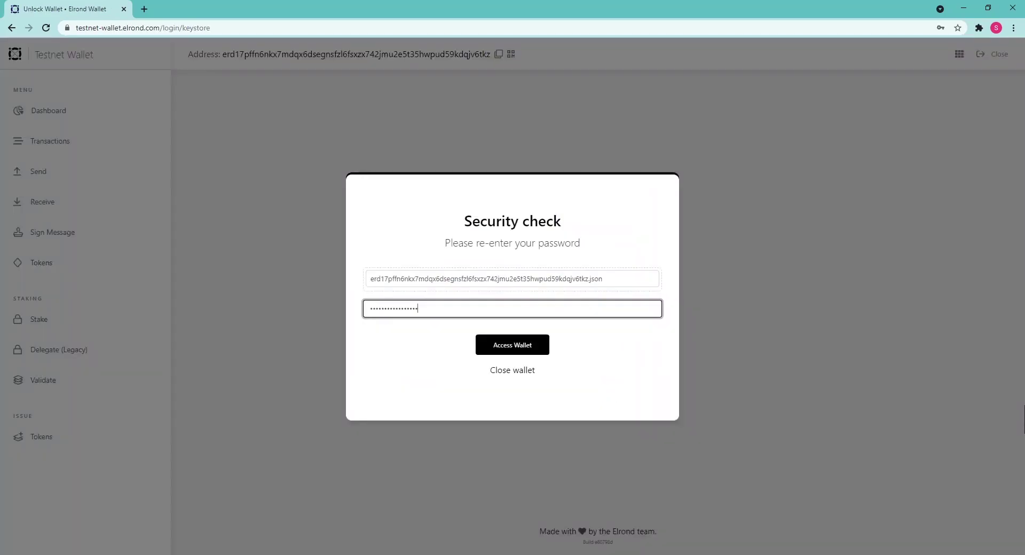
Re-enter the keystore password, and sign and submit the transactions that add the EGLD and LKMEX liquidity
type("*****")
left_click(511, 349)
left_click(513, 405)
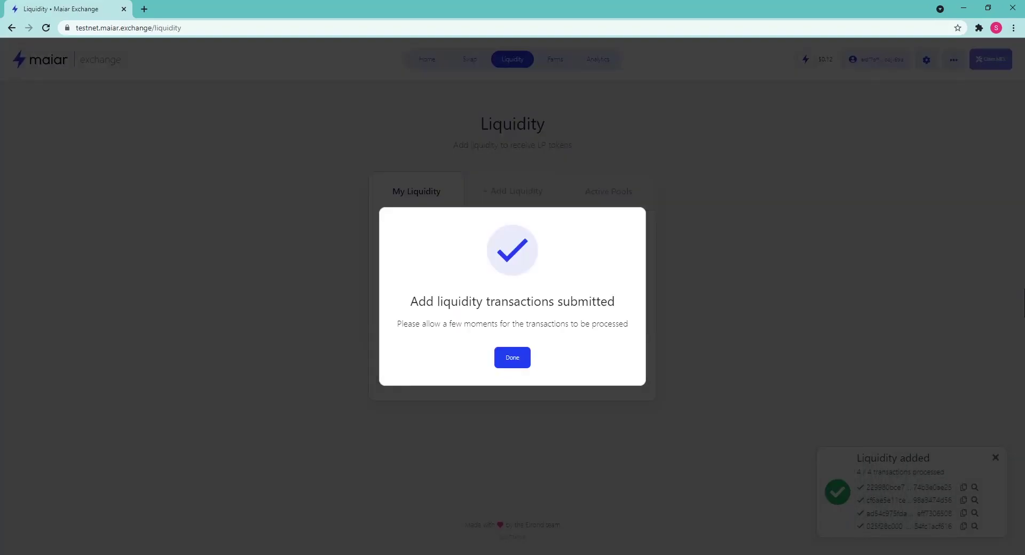
key("Escape")
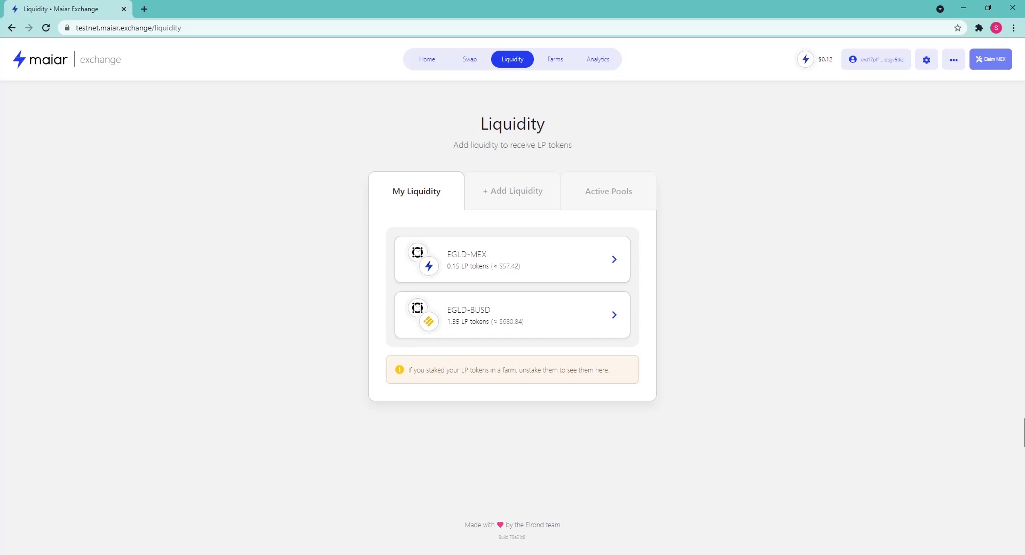
Set up a stake of 100 MEX in the MEX farm with rewards locked to double the APR
left_click(555, 60)
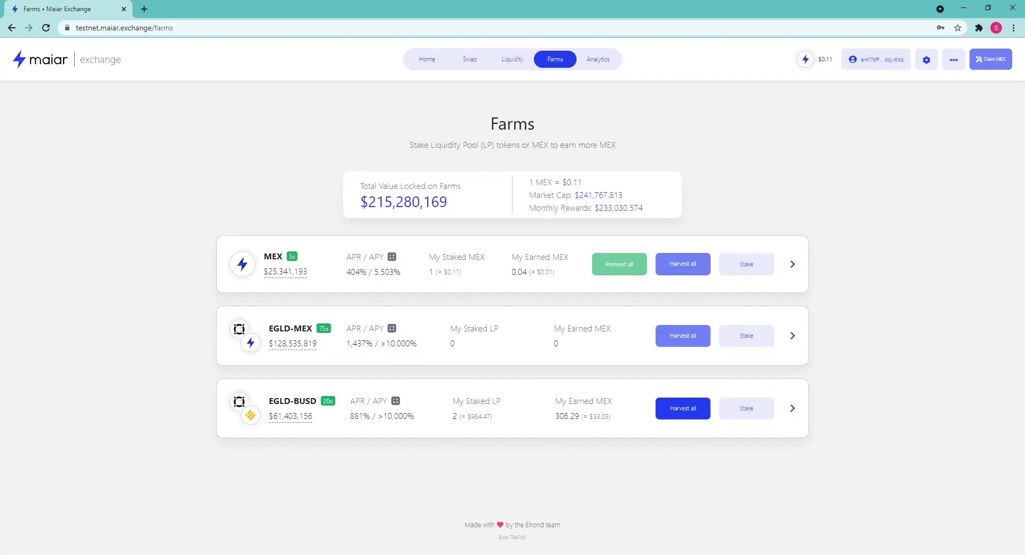
left_click(747, 273)
left_click(619, 254)
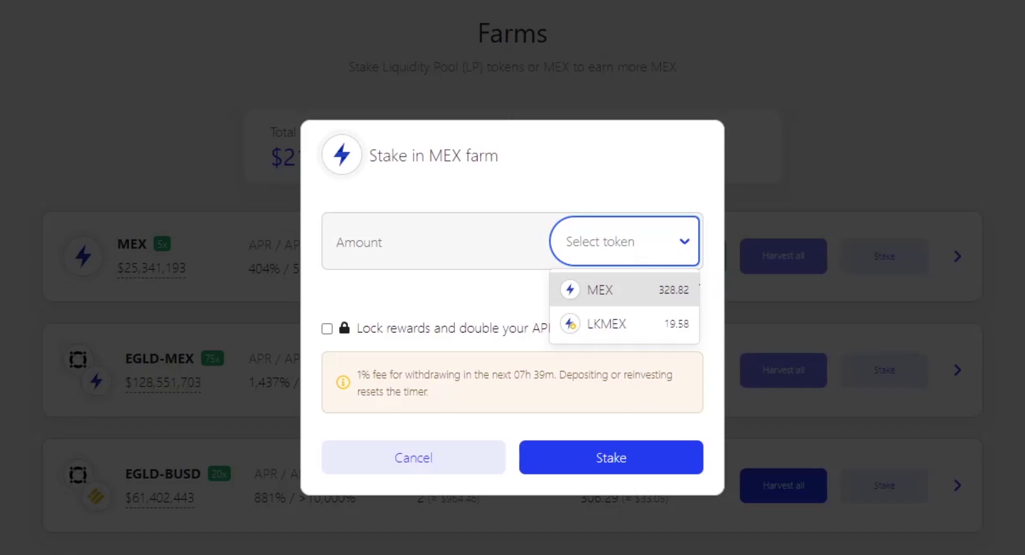
left_click(635, 290)
type("100")
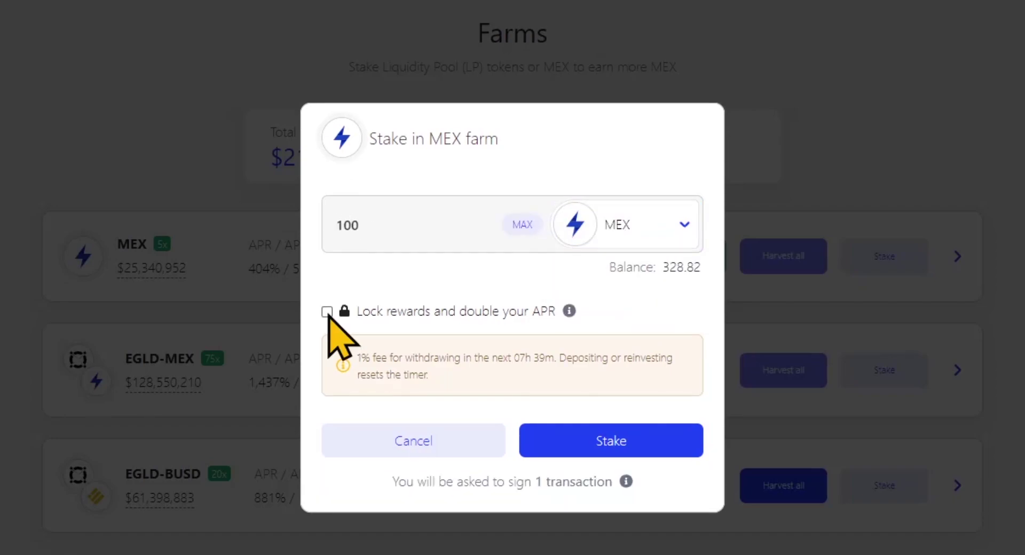
left_click(327, 312)
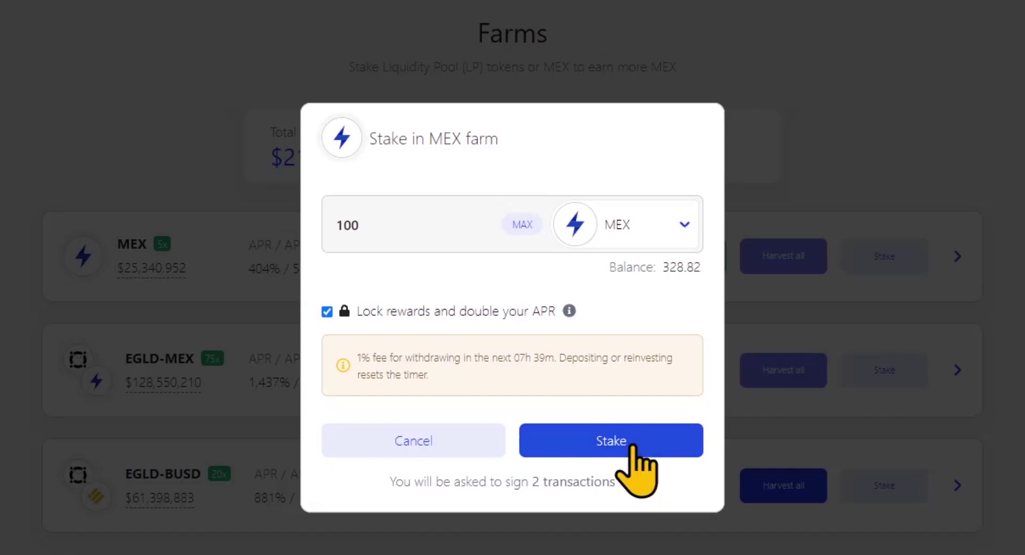
left_click(611, 441)
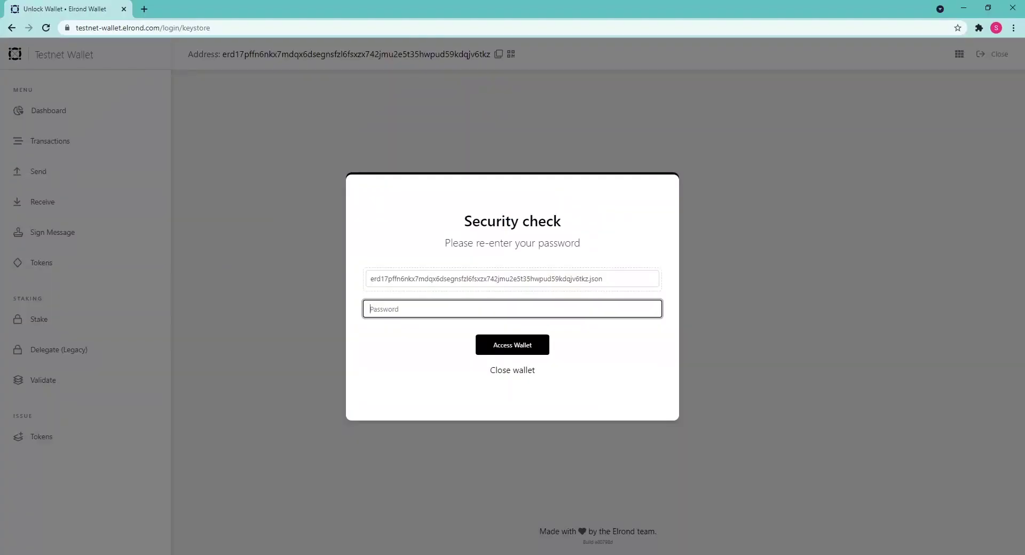
Enter the keystore password, sign and submit the 100 MEX farm stake, and expand the MEX farm's stake details
type("•••••••••••••••")
left_click(513, 345)
left_click(513, 398)
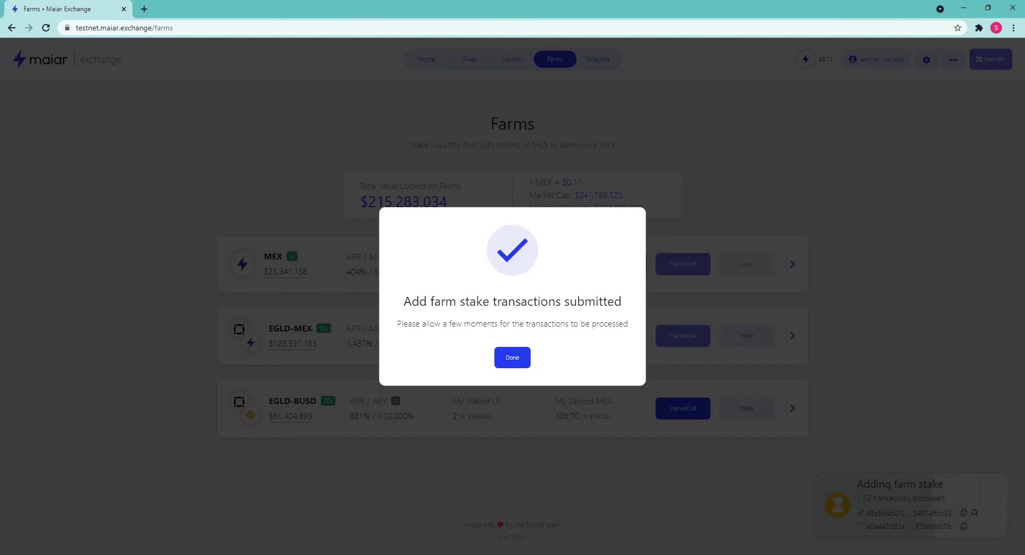
left_click(510, 359)
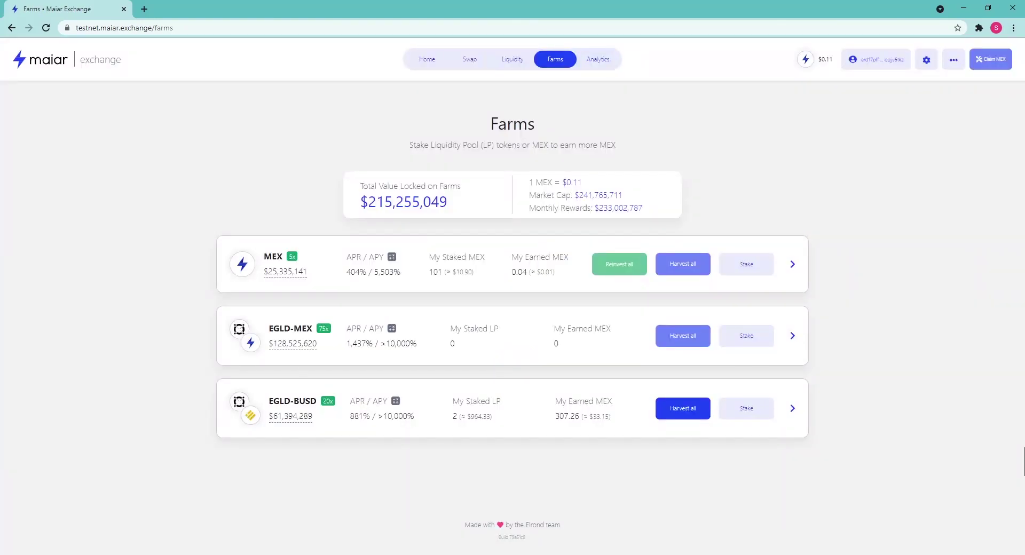
left_click(791, 269)
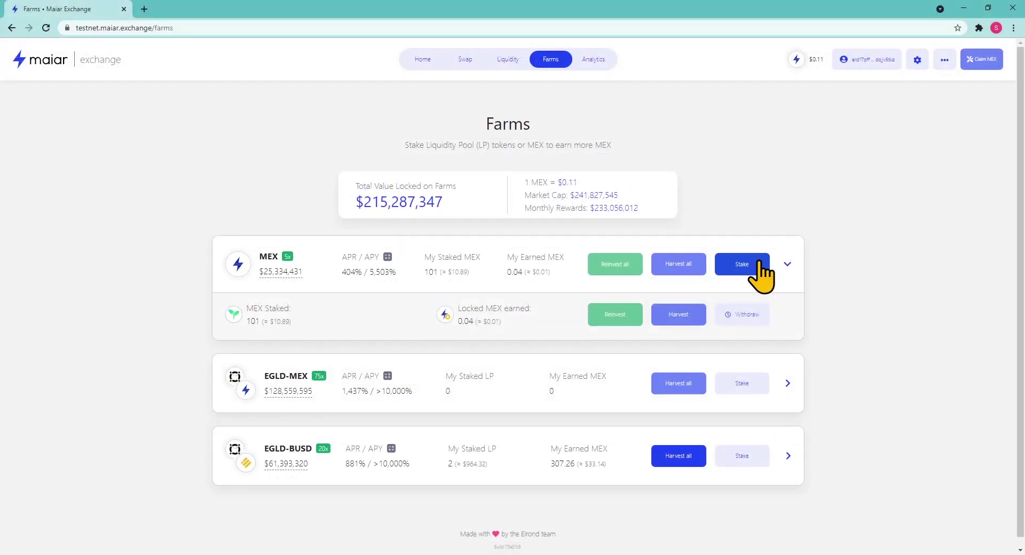
Set up a stake of 10 LKMEX in the MEX farm without the option to lock rewards
left_click(759, 263)
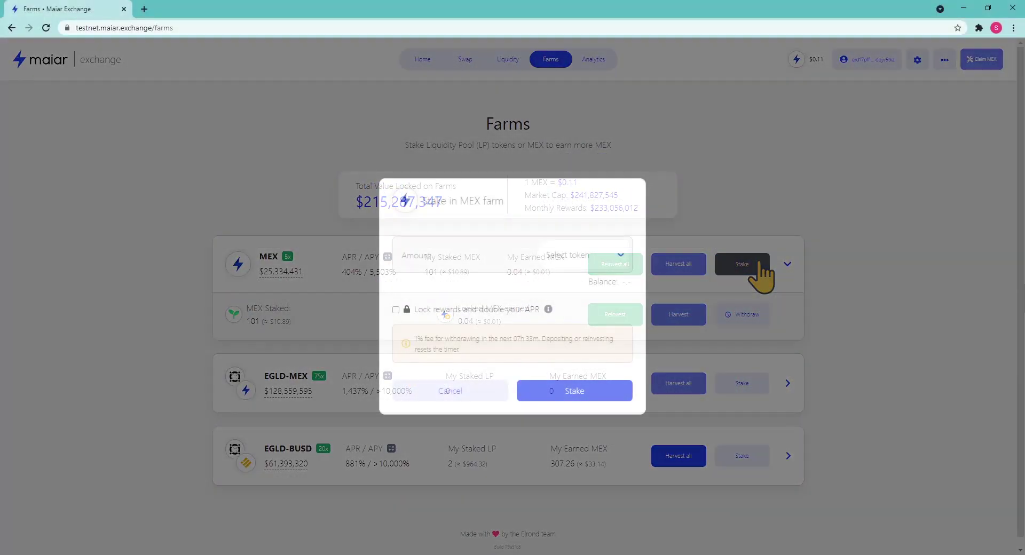
left_click(620, 253)
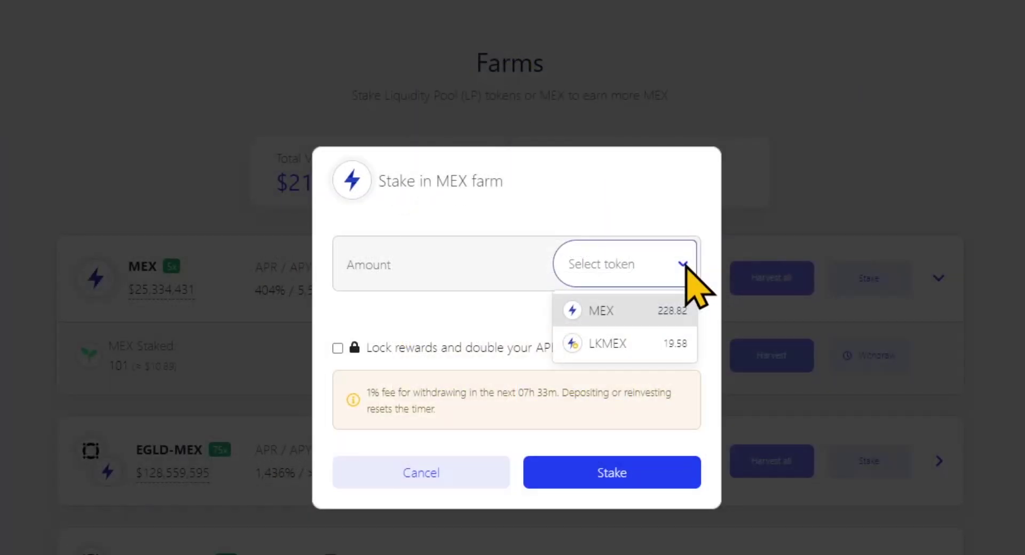
left_click(648, 343)
type("10")
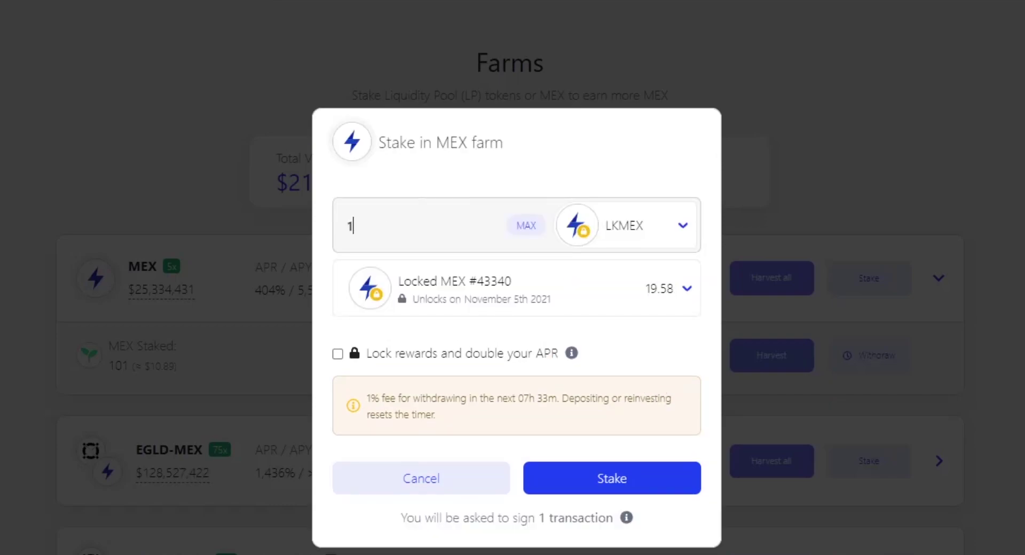
left_click(659, 476)
Enter the keystore password, submit the 10 LKMEX farm stake, and review the individual stakes in the MEX farm
type("•••••••••••••••••••••••")
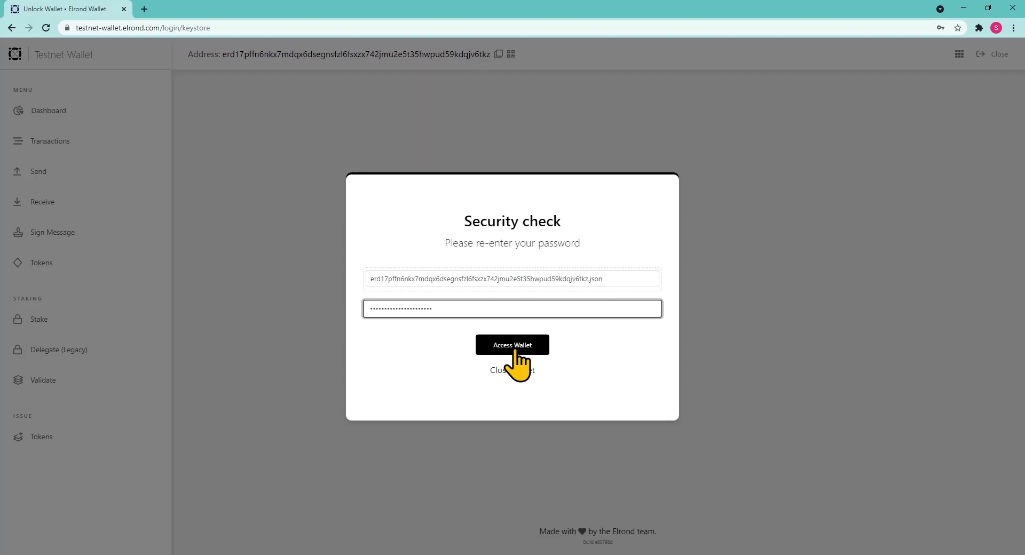
left_click(513, 346)
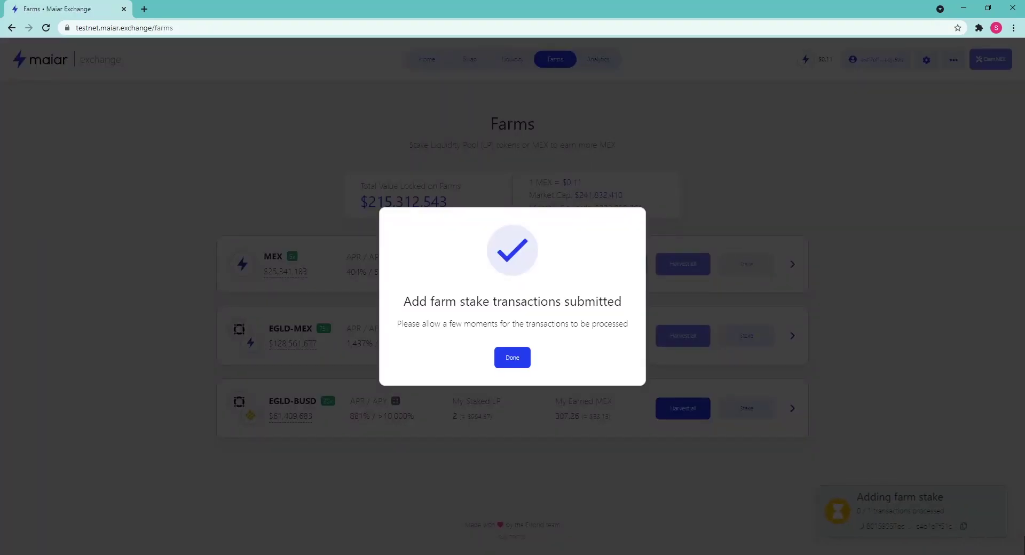
left_click(511, 364)
left_click(792, 263)
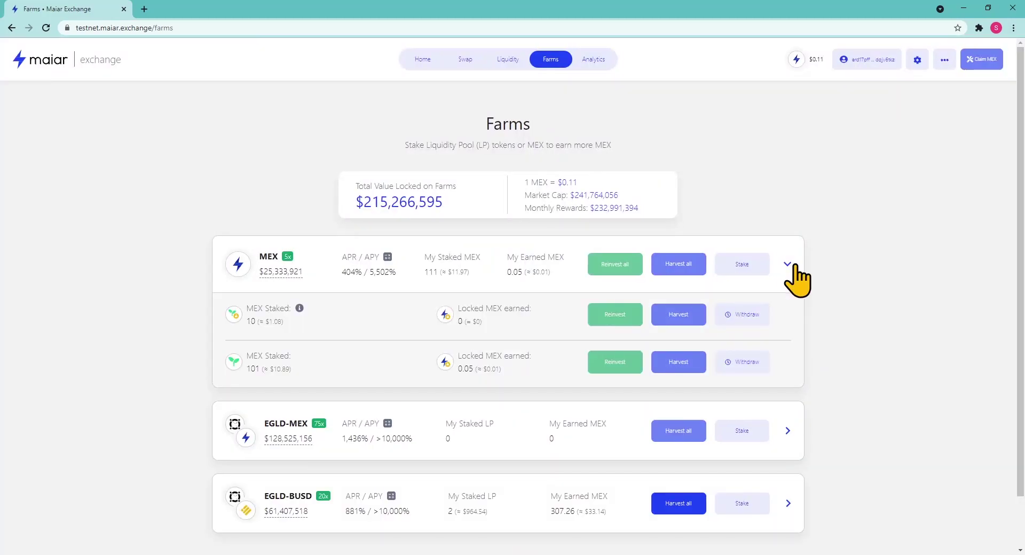